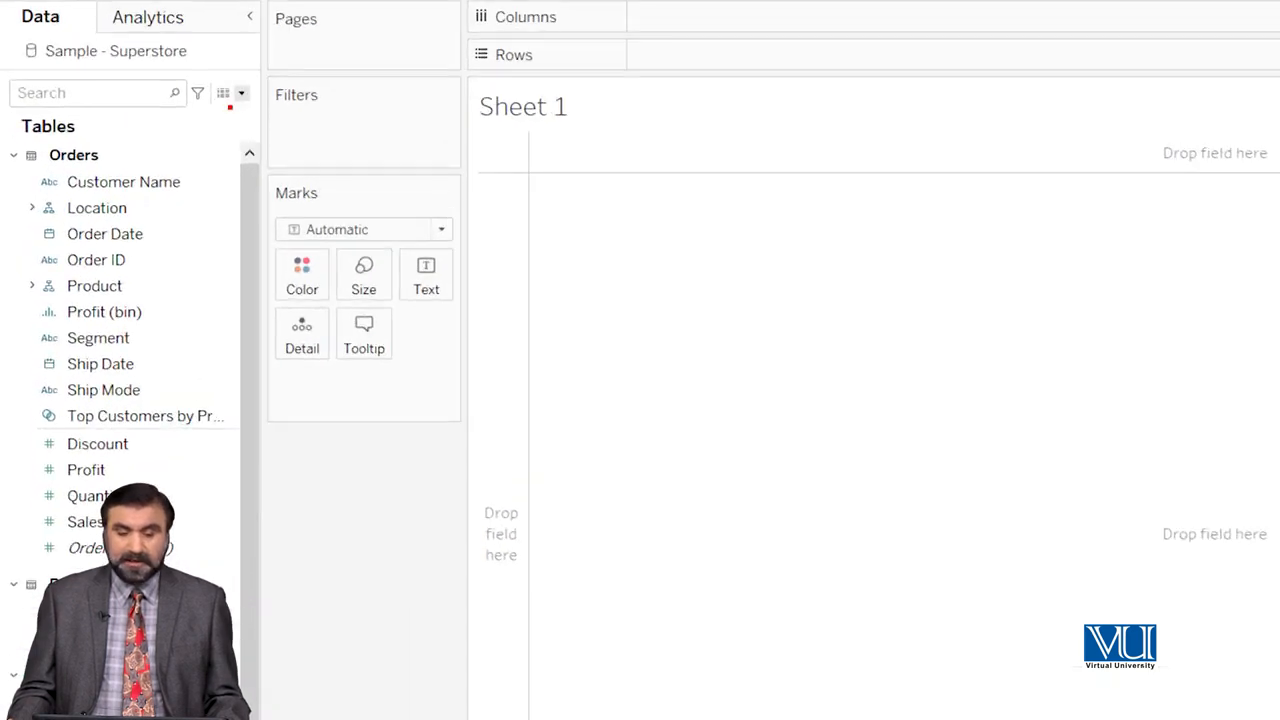
- Create a new calculated field on the Superstore data source and name it Status
left_click(242, 93)
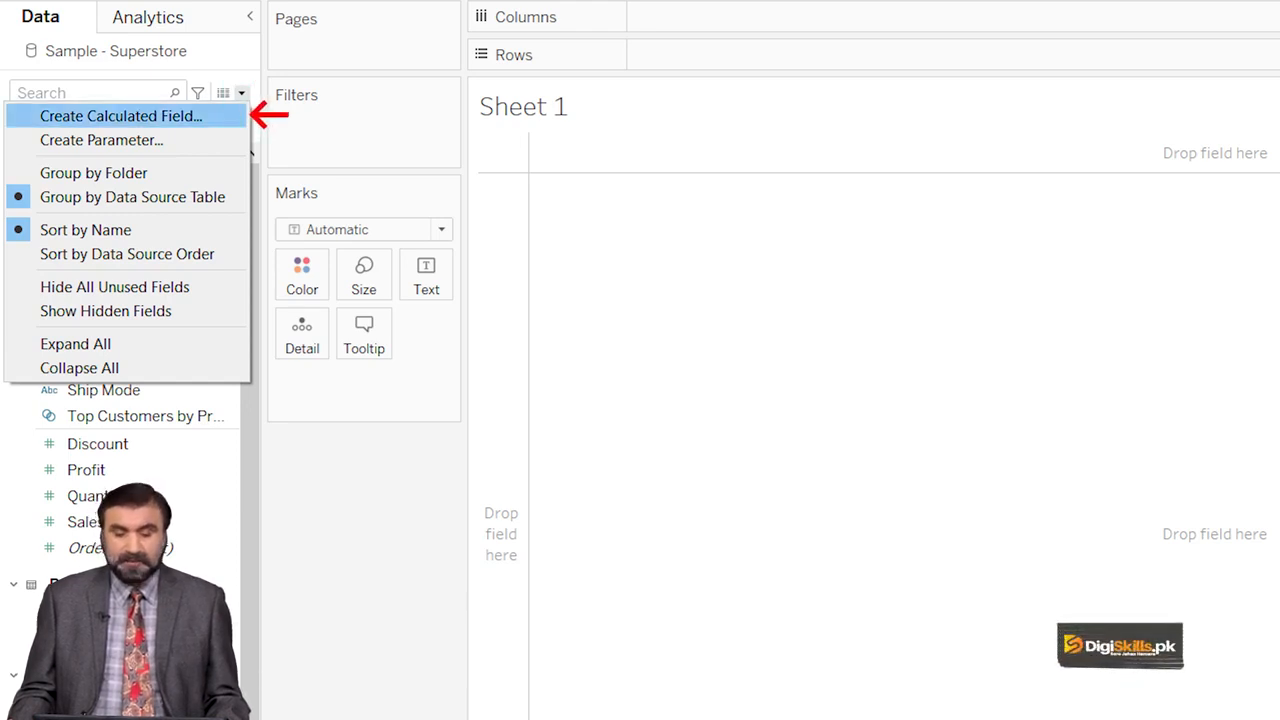
left_click(121, 116)
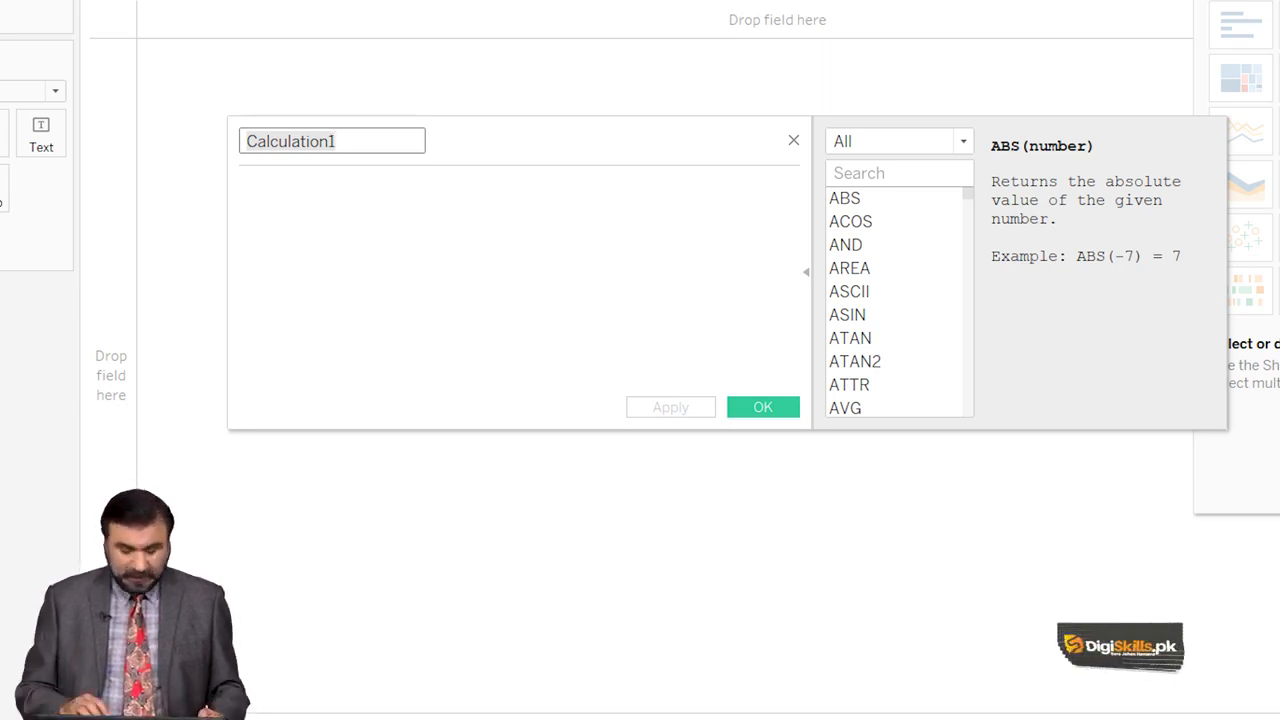
type("Stat")
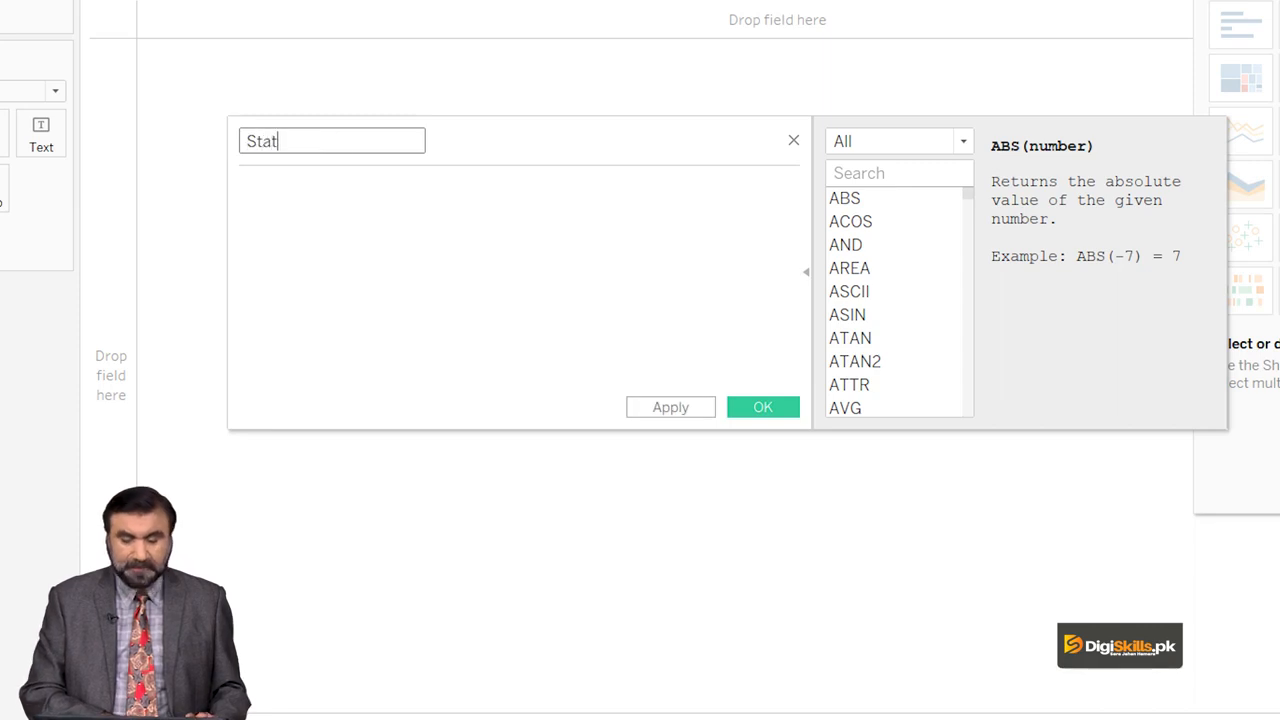
type("us")
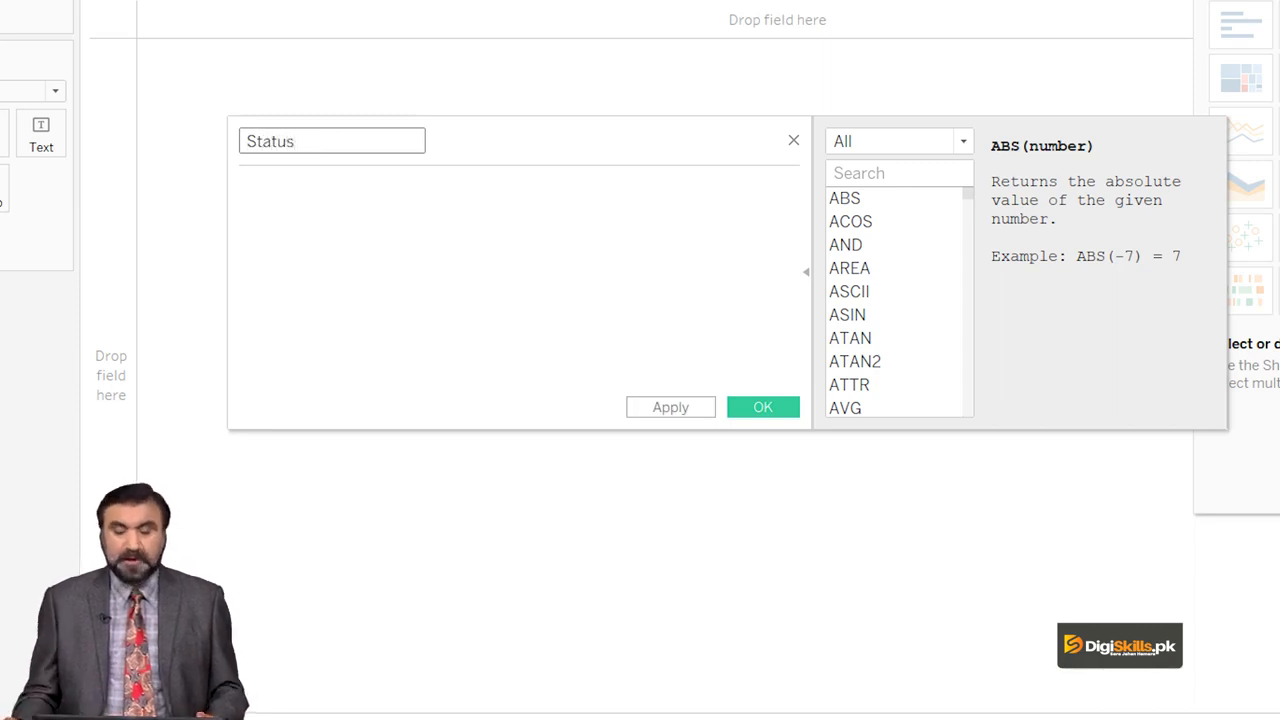
- Begin the Status formula with the condition: if [Sales] <50 then
left_click(242, 187)
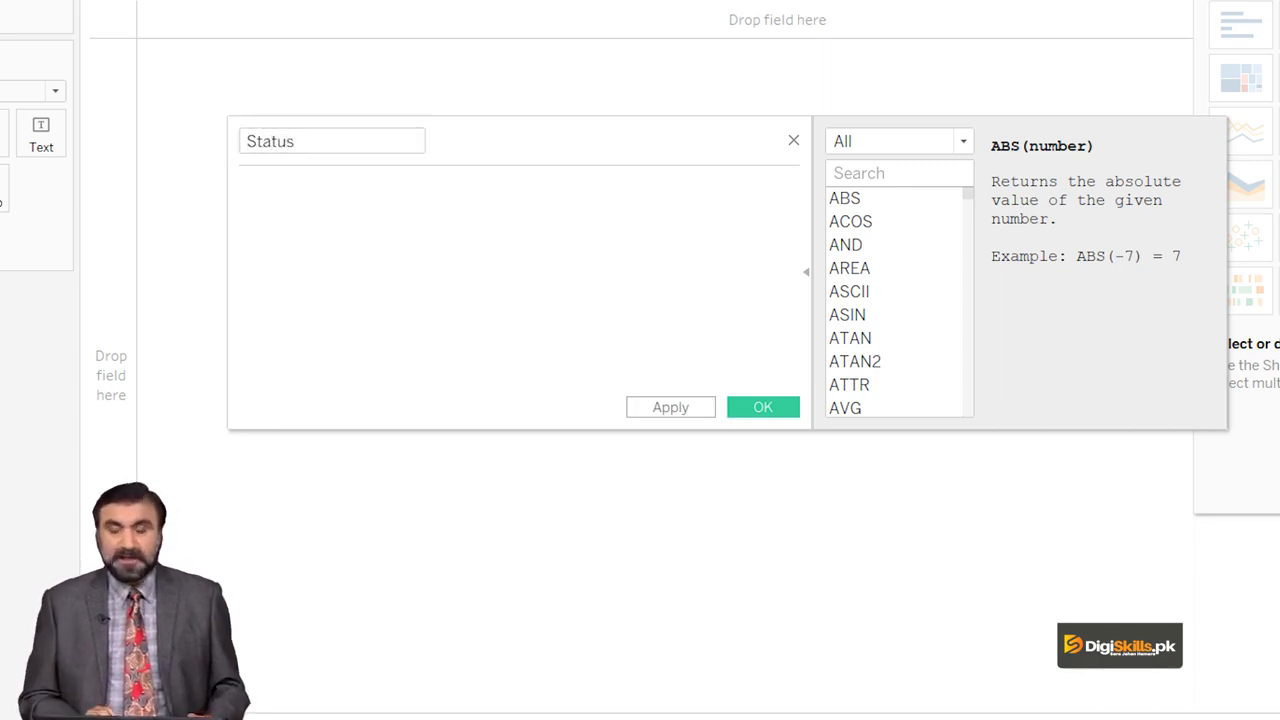
type("if")
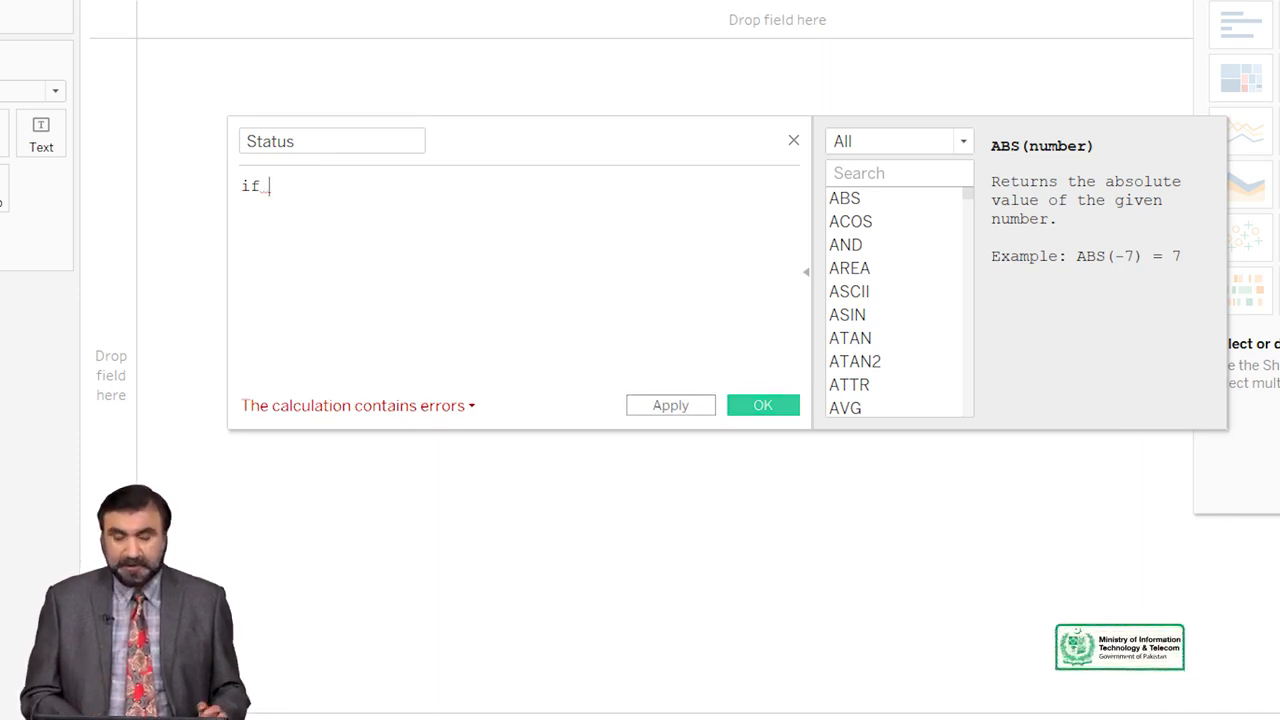
type("[sa")
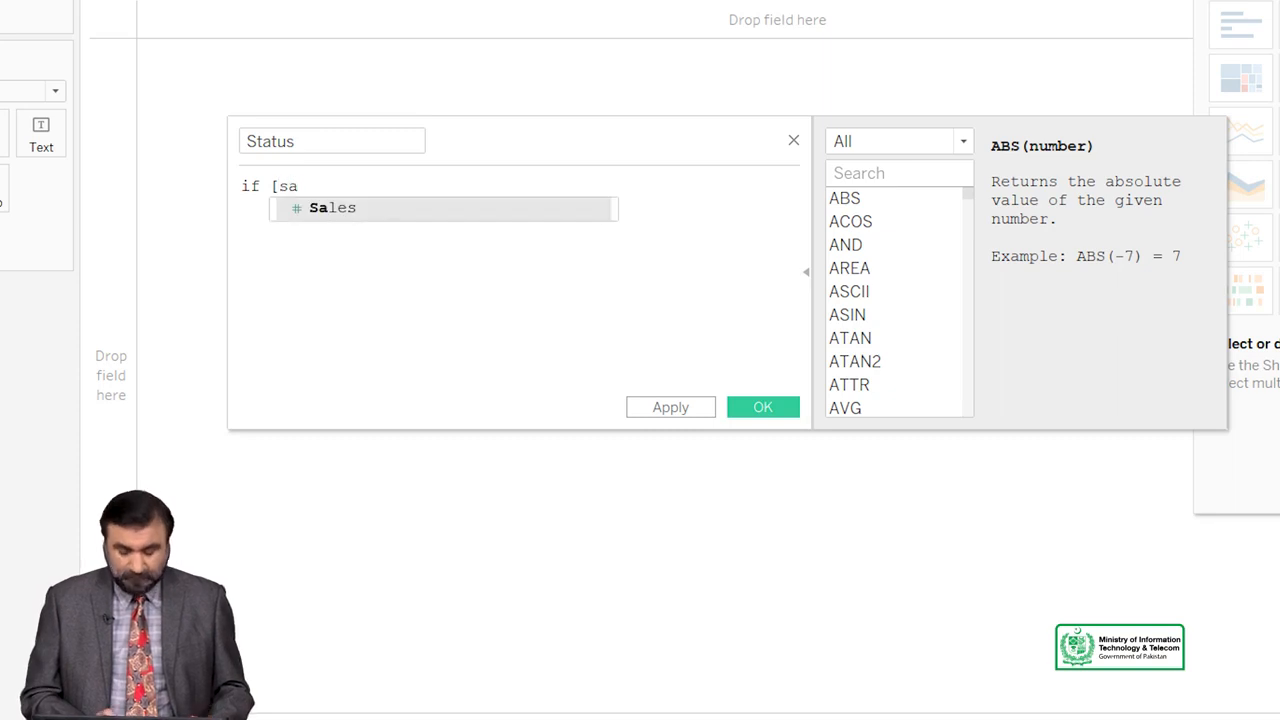
key("Return")
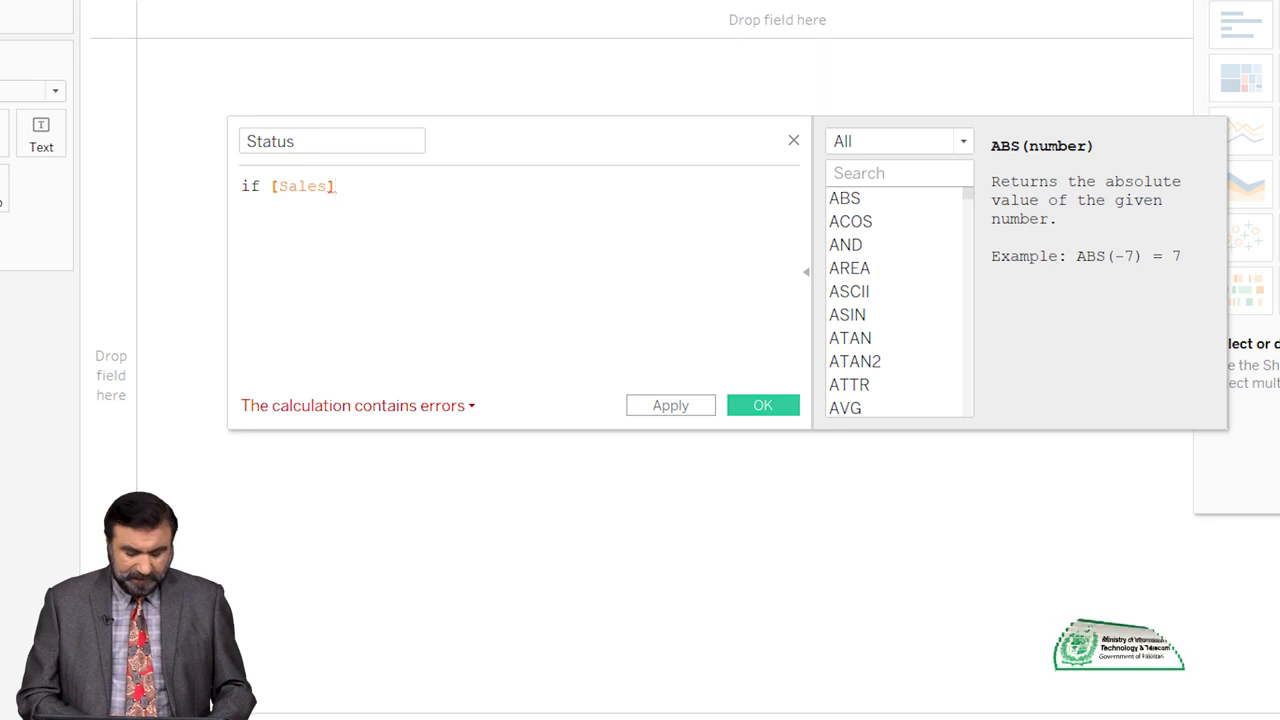
type("<50")
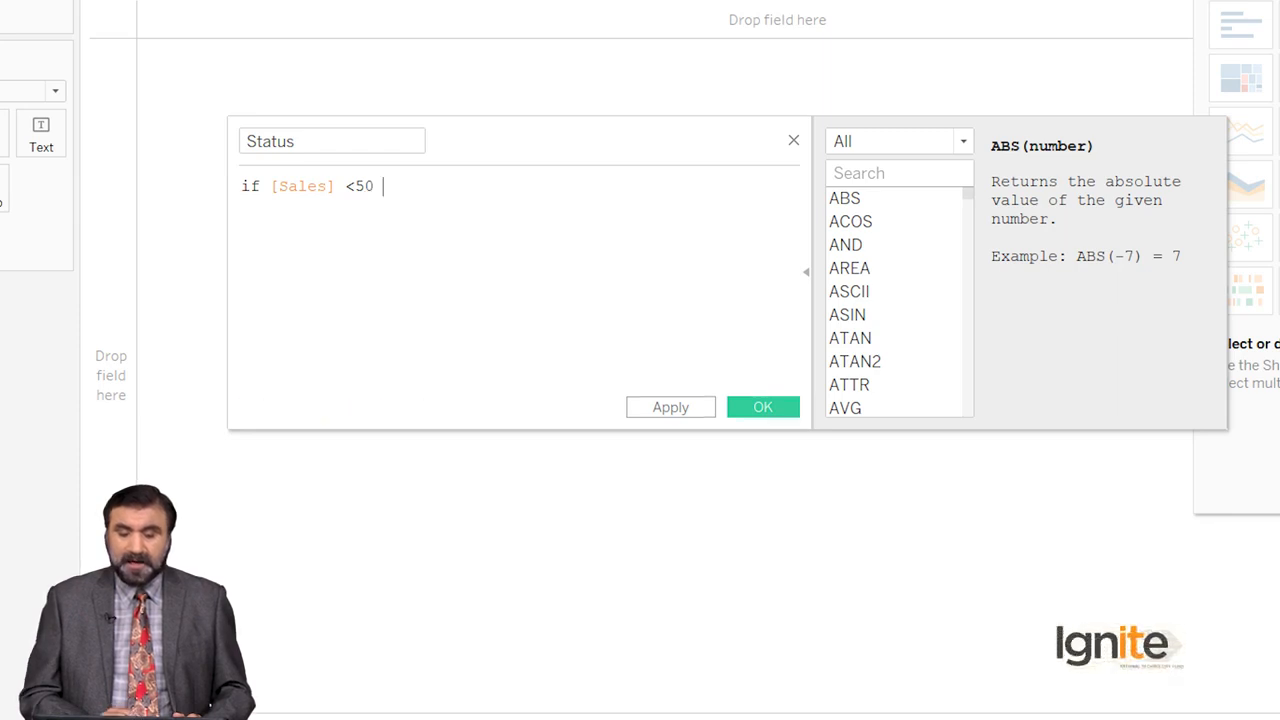
type("then")
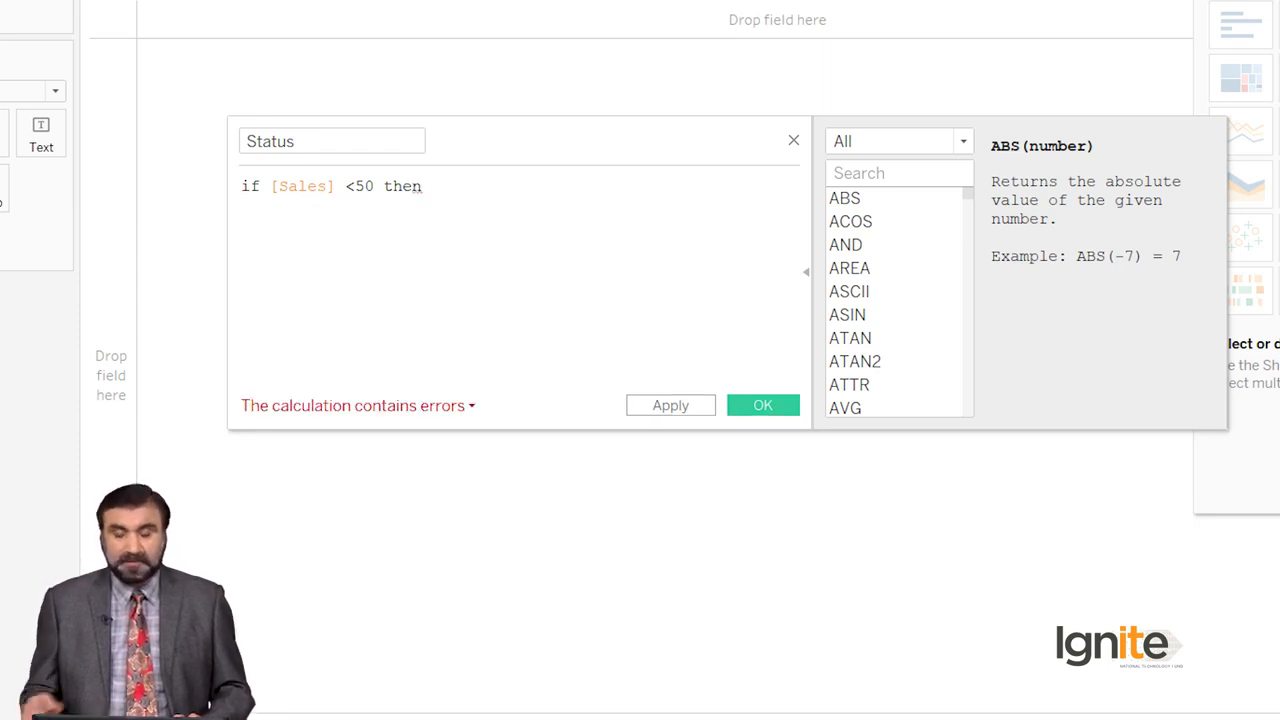
- Complete the Status formula with the result "Small" and a closing END, and save the calculated field
left_click_drag(259, 186, 241, 186)
left_click_drag(422, 186, 374, 186)
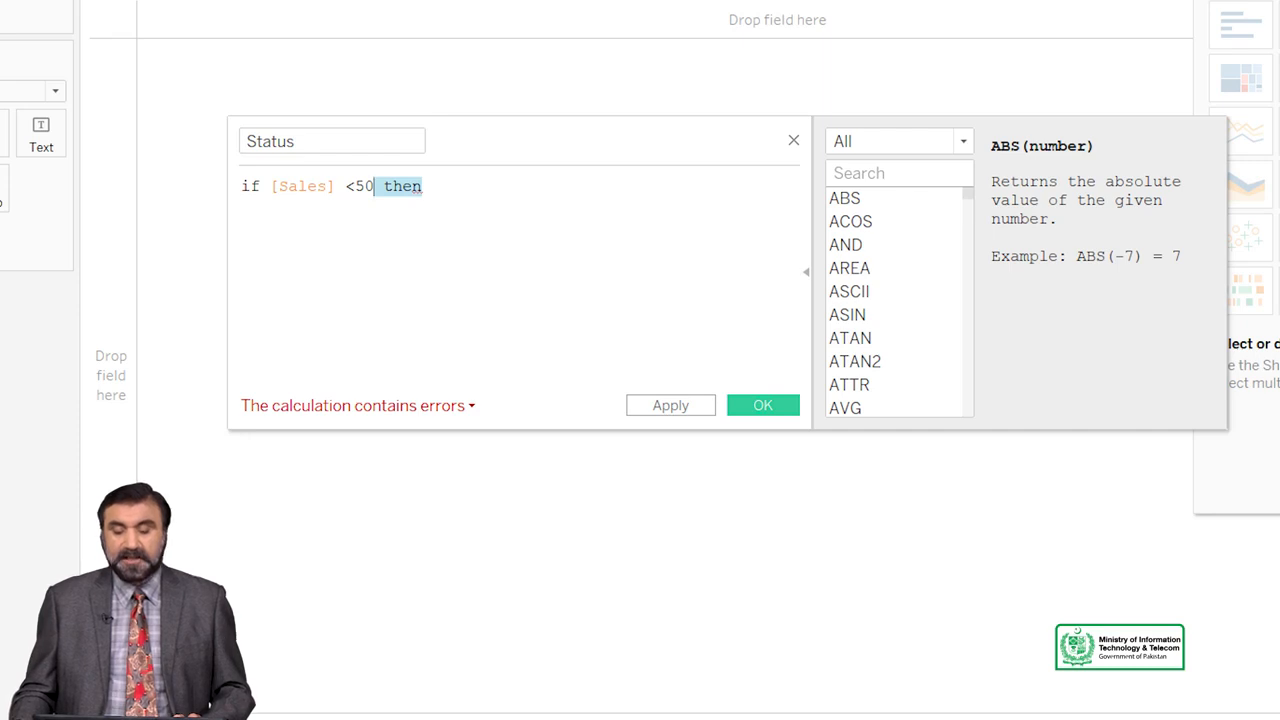
left_click(422, 186)
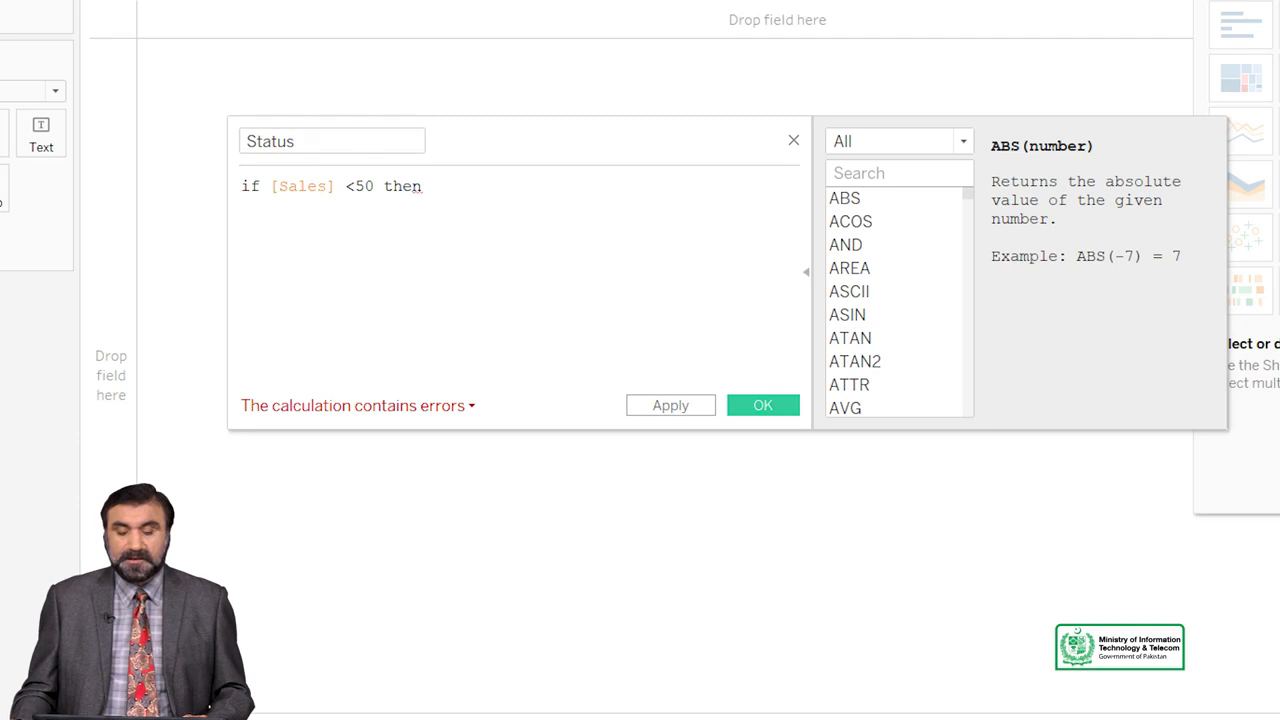
type("\"")
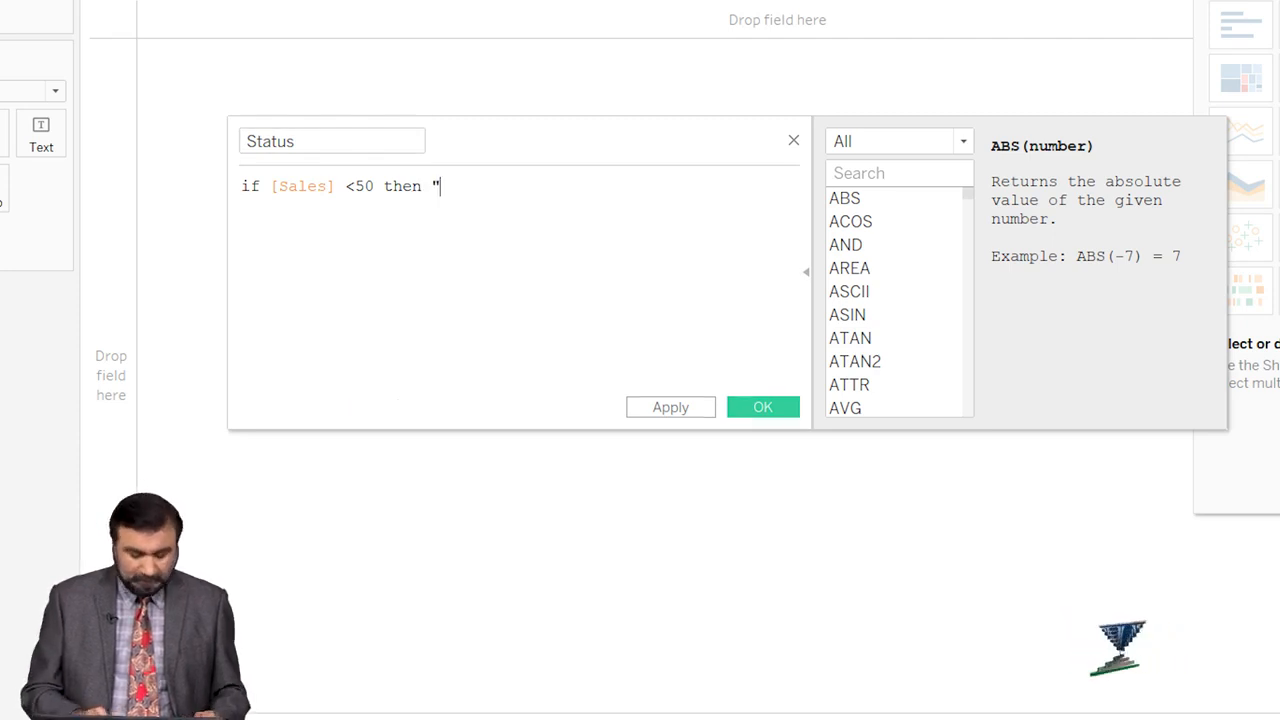
type("Small\"")
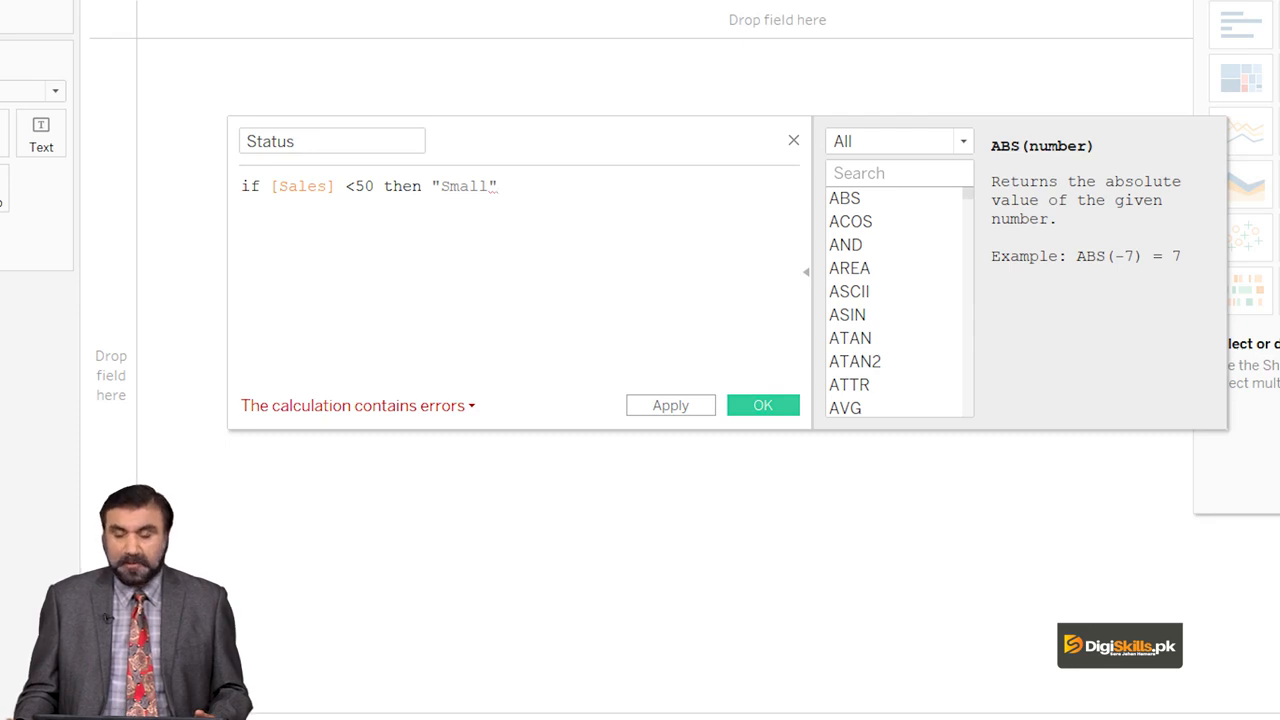
type("End")
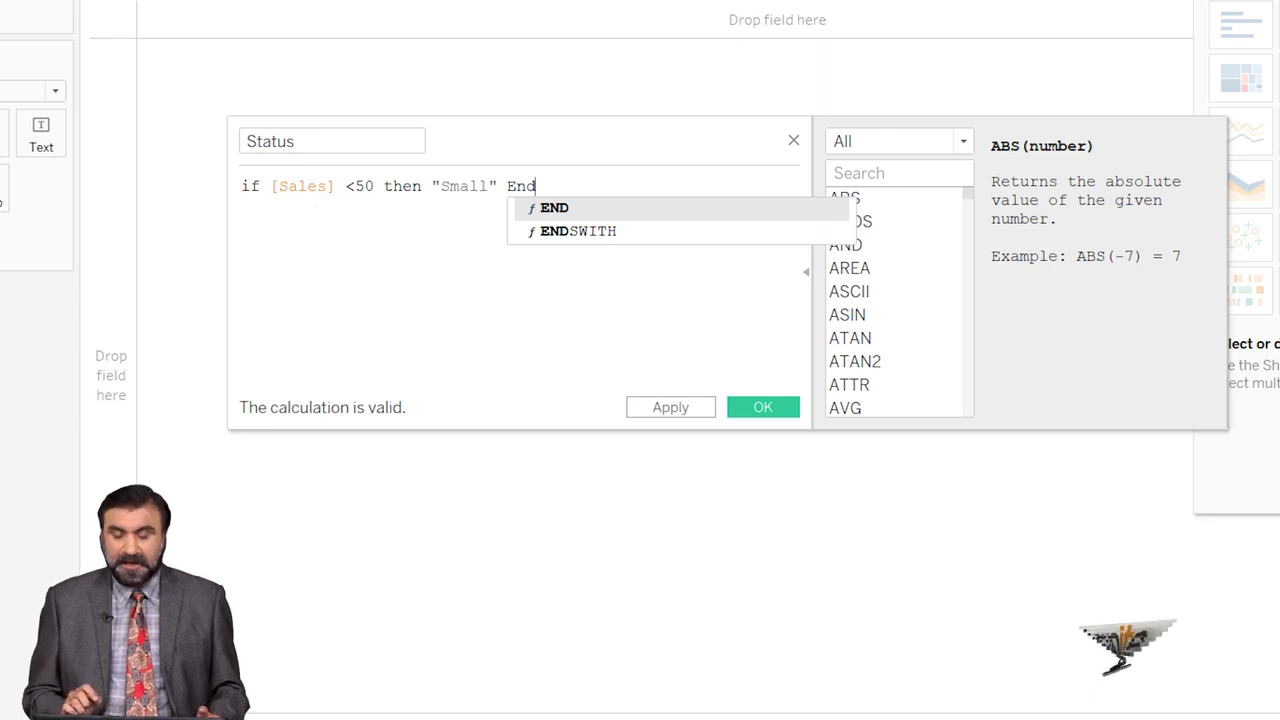
key("Return")
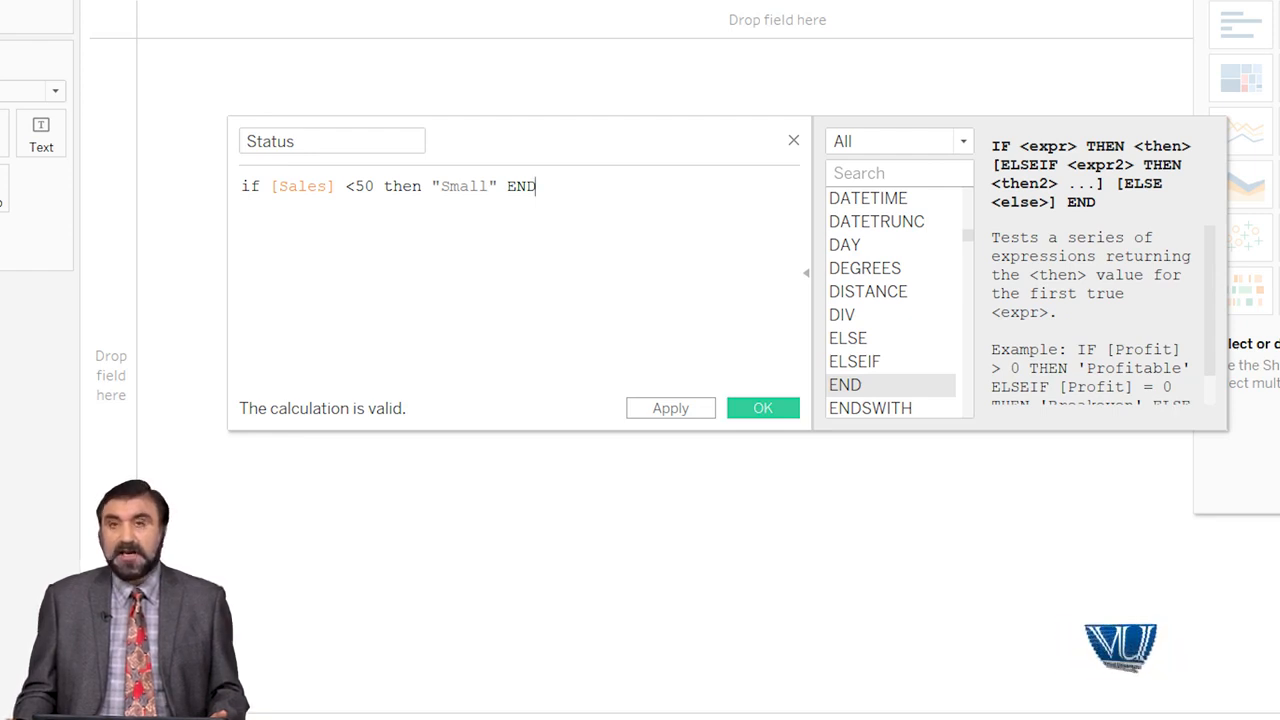
key("Return")
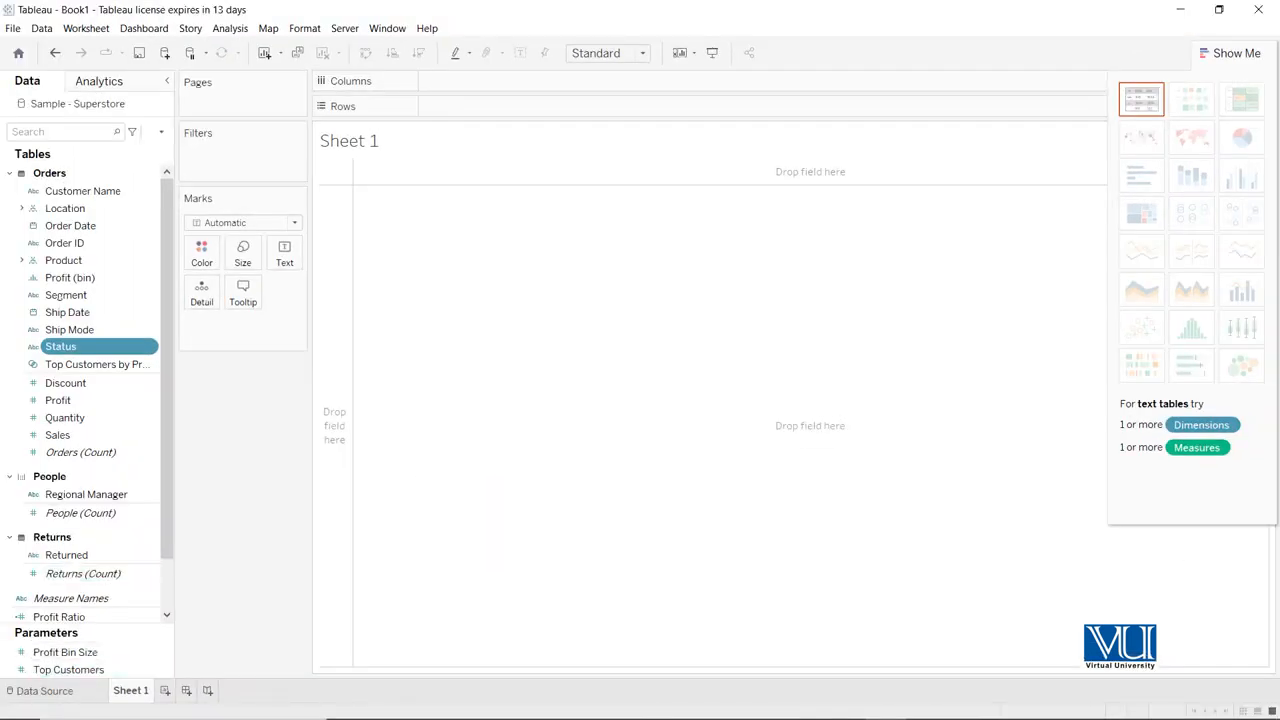
- Switch to the data source view and examine the Status values against Sales in the Orders data grid
left_click(44, 690)
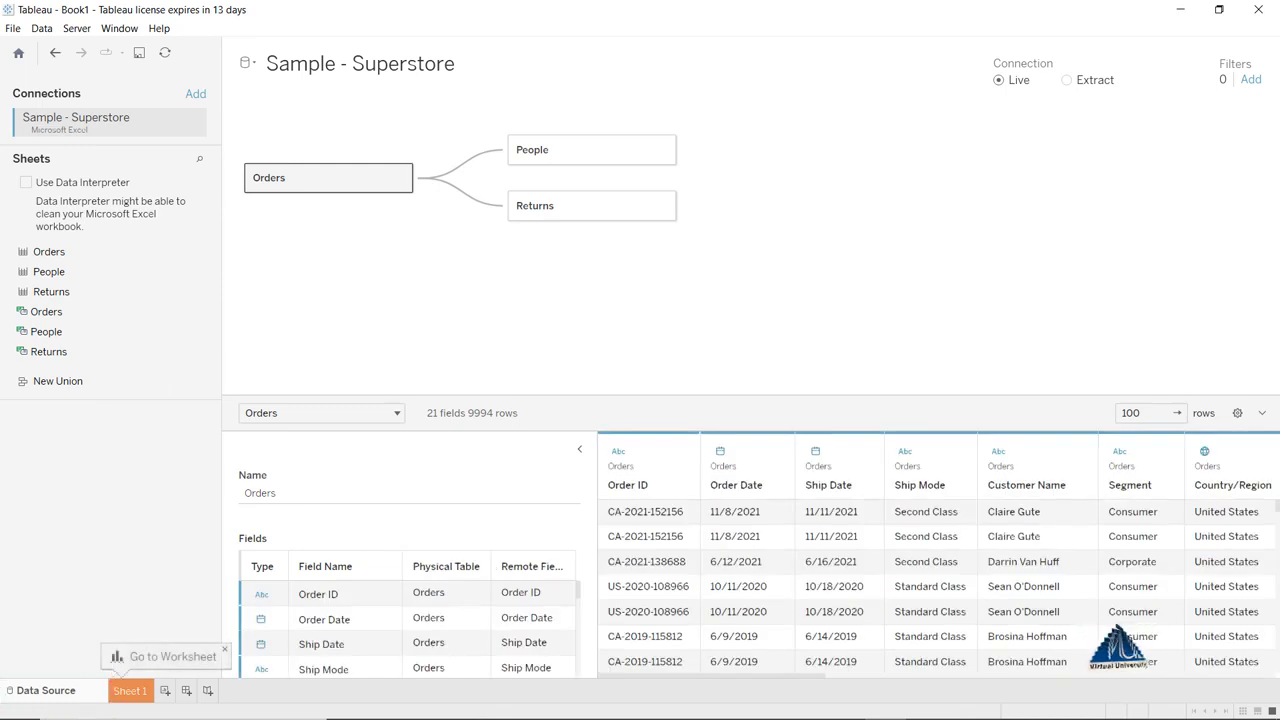
left_click(1027, 637)
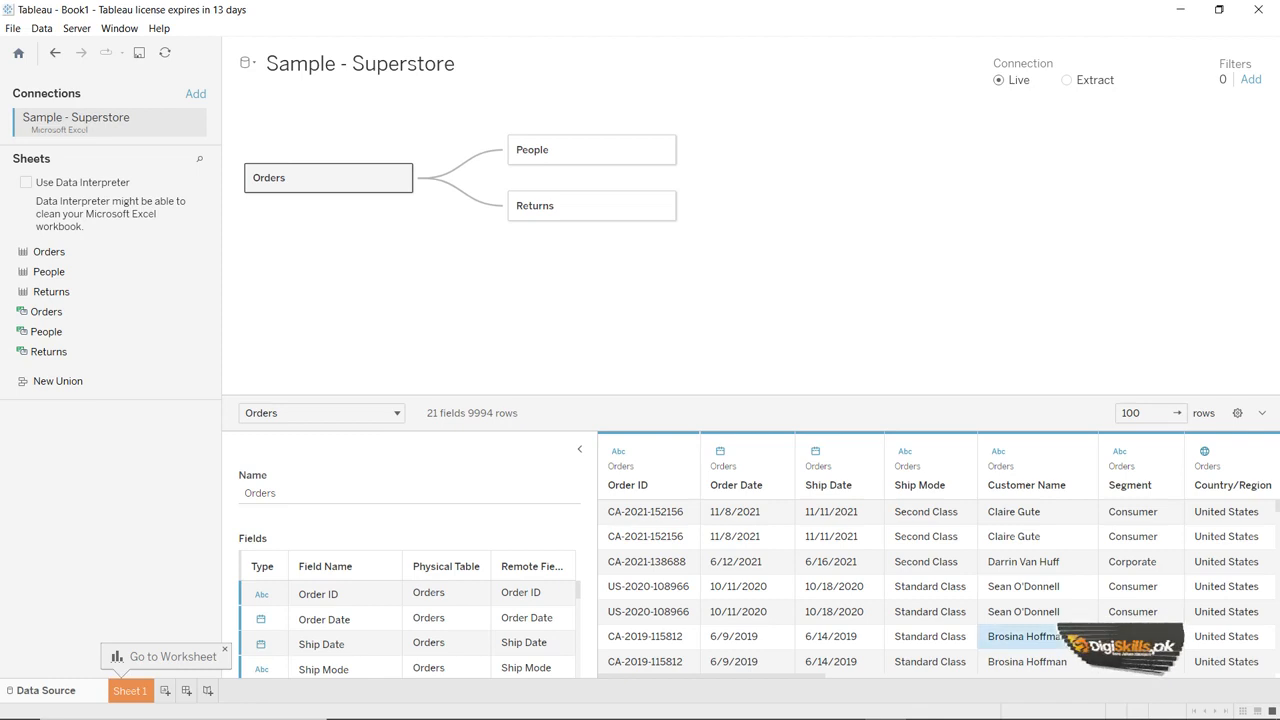
key("Right")
key("Right")
key("Right")
key("Right")
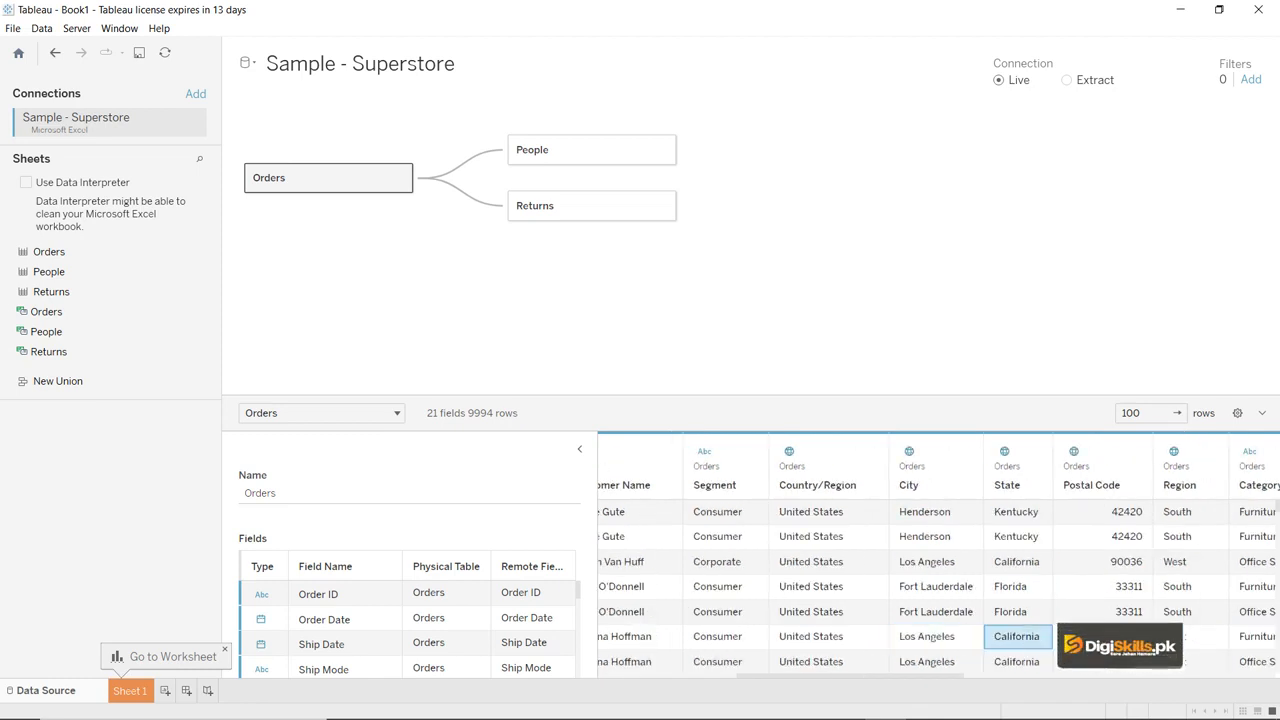
key("Right")
key("Right")
key("Right")
key("Right")
key("Right")
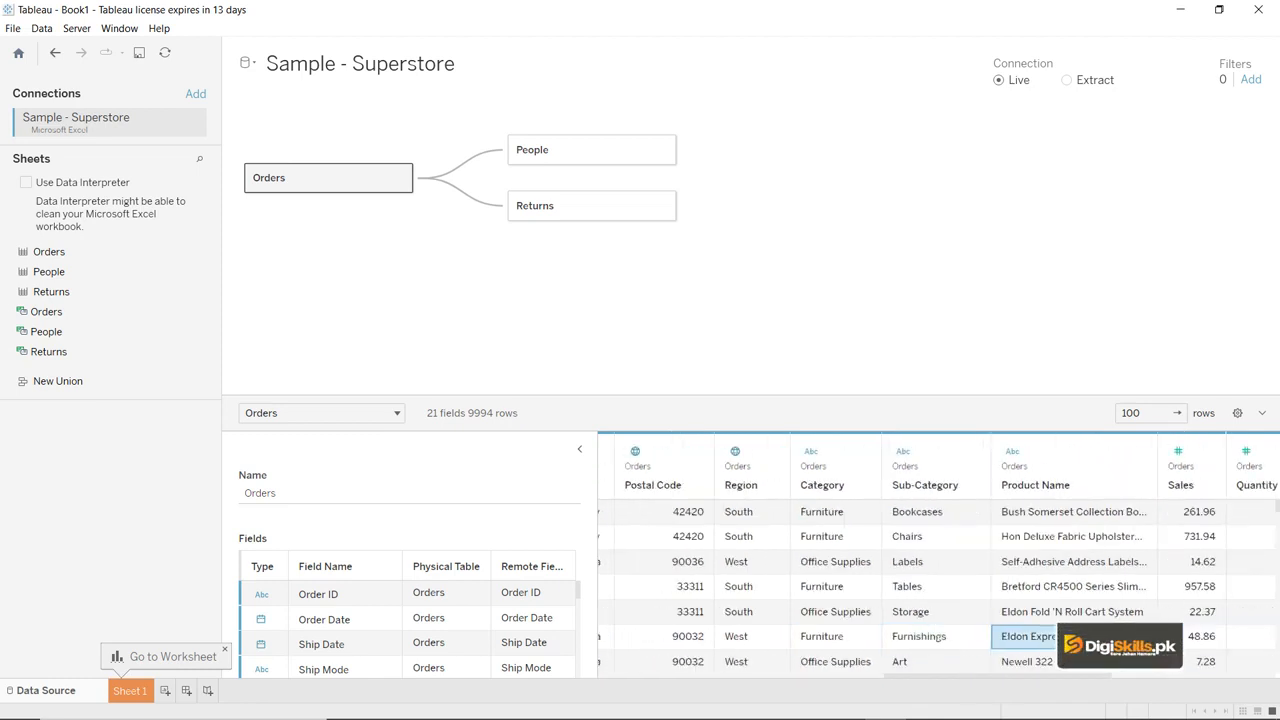
key("Right")
key("Right")
key("Right")
key("Right")
key("Right")
key("Right")
key("Right")
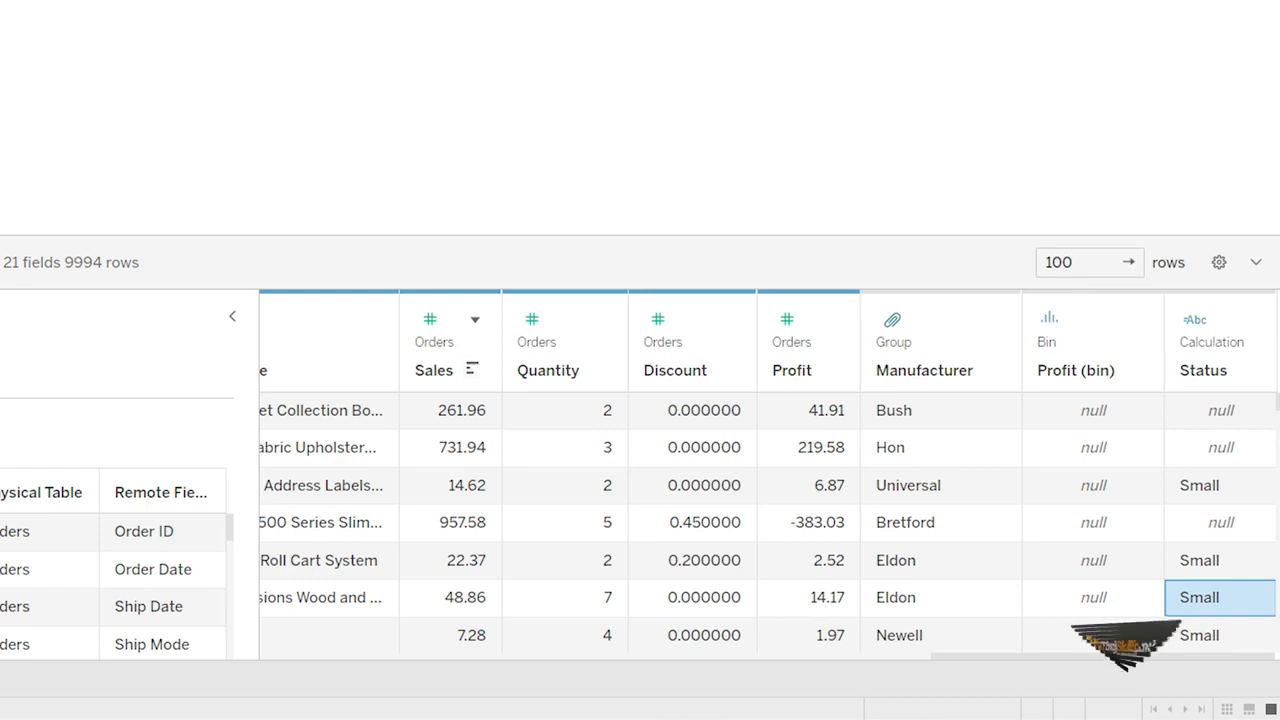
- Create a calculated field from the Sales column and name it Status1
left_click(475, 319)
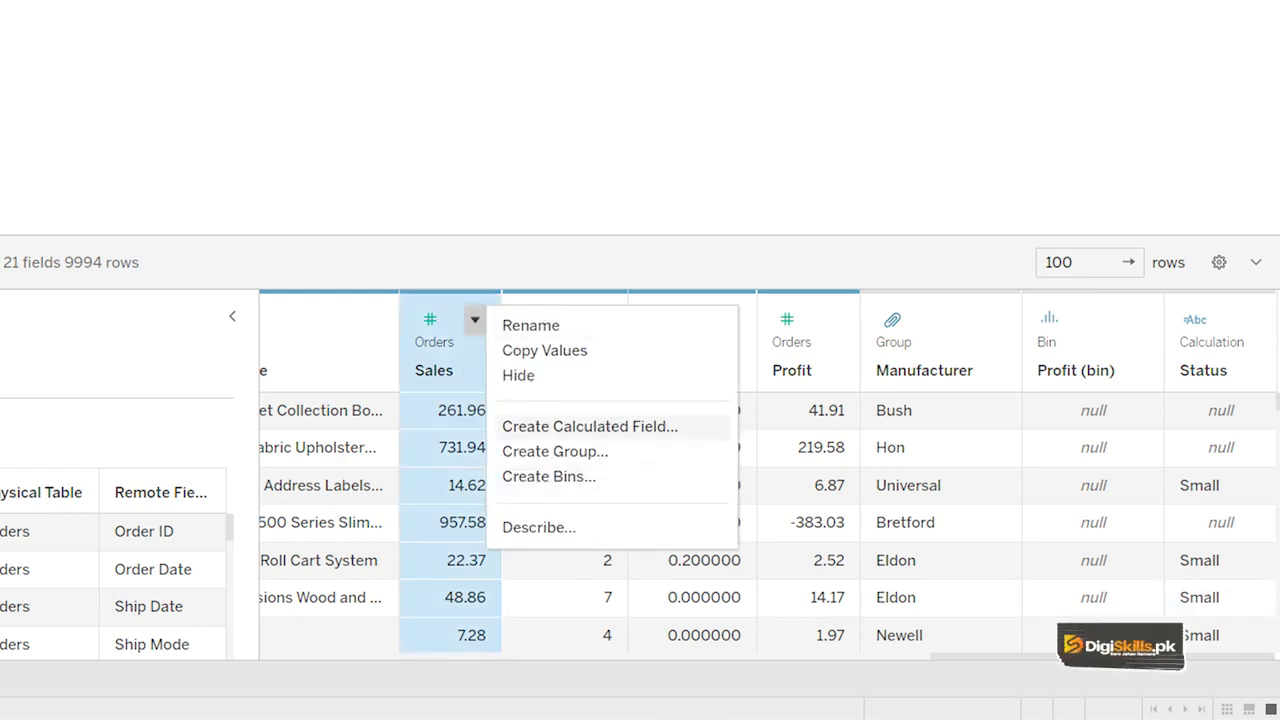
left_click(590, 426)
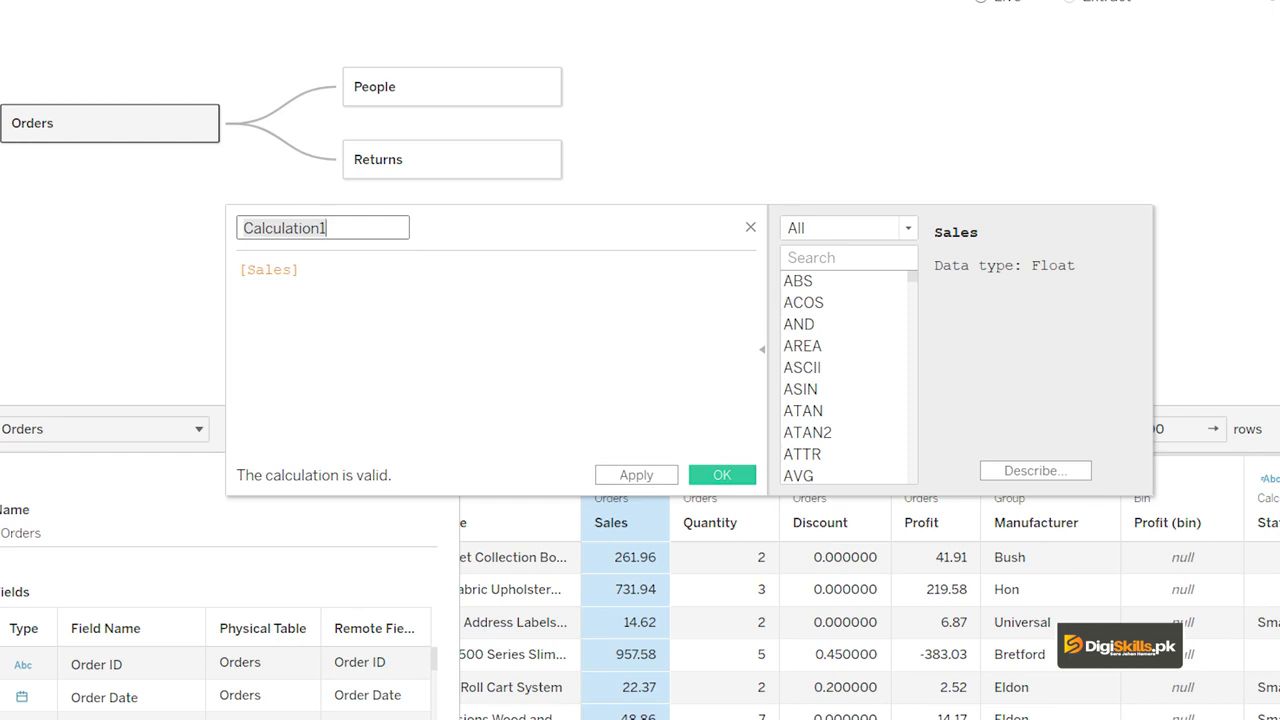
type("Status1")
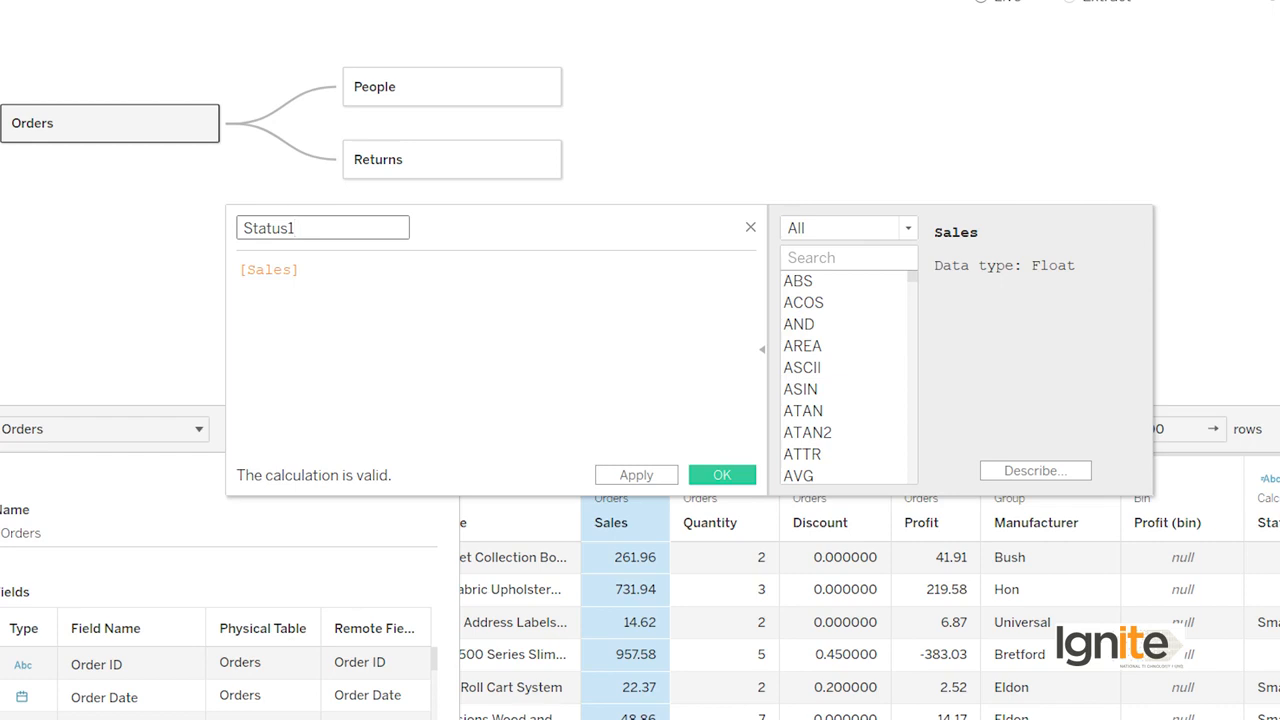
- Expand the prefilled Sales reference in the Status1 formula to: if [Sales]<50 then "Small"
left_click(239, 270)
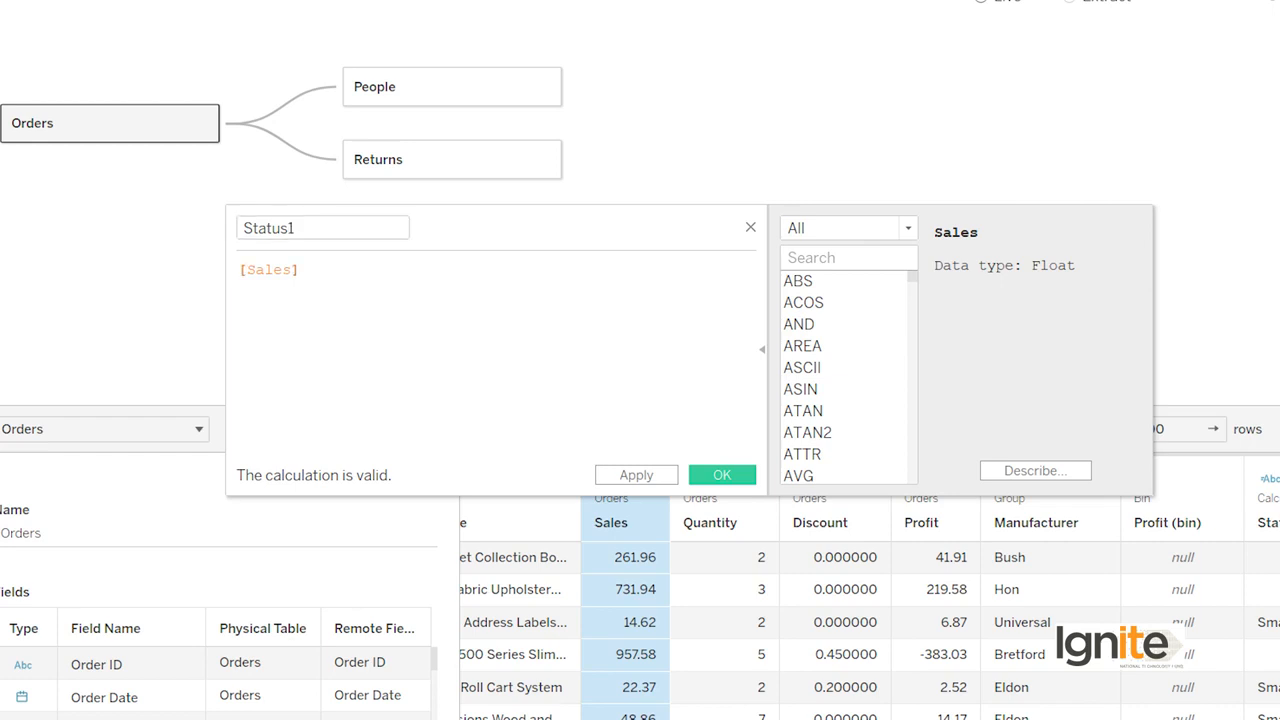
type("if")
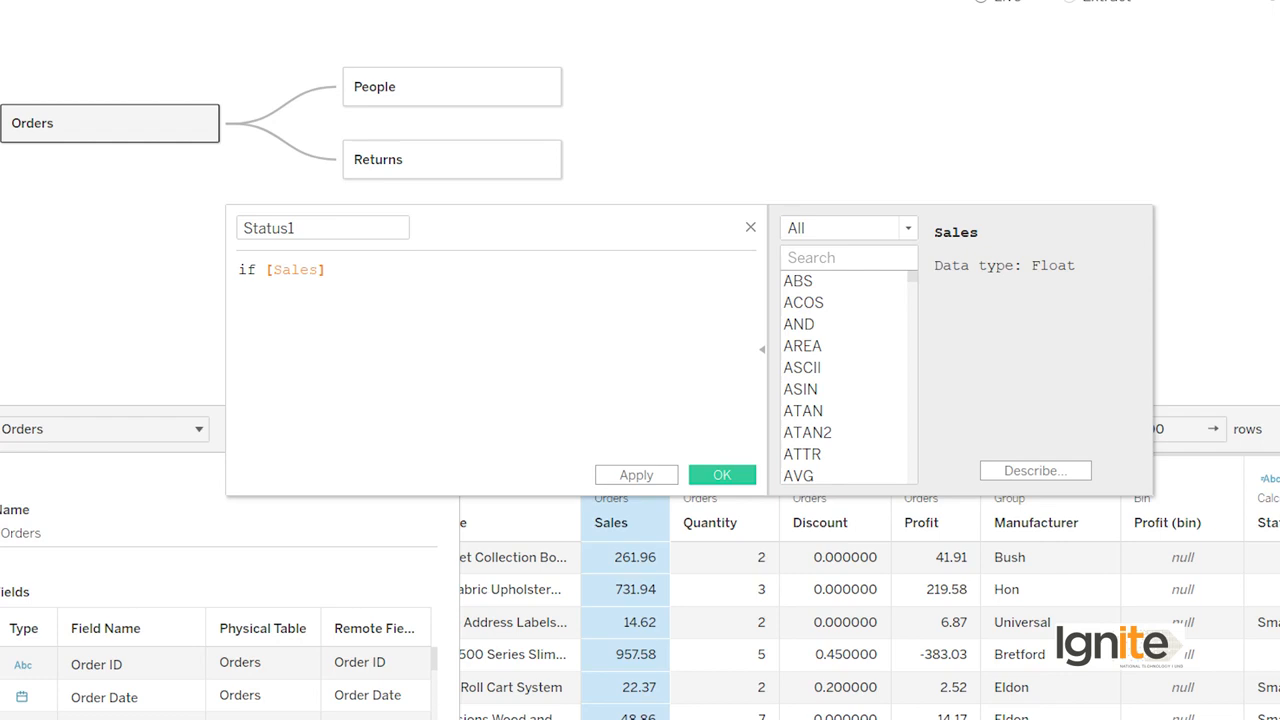
left_click(326, 270)
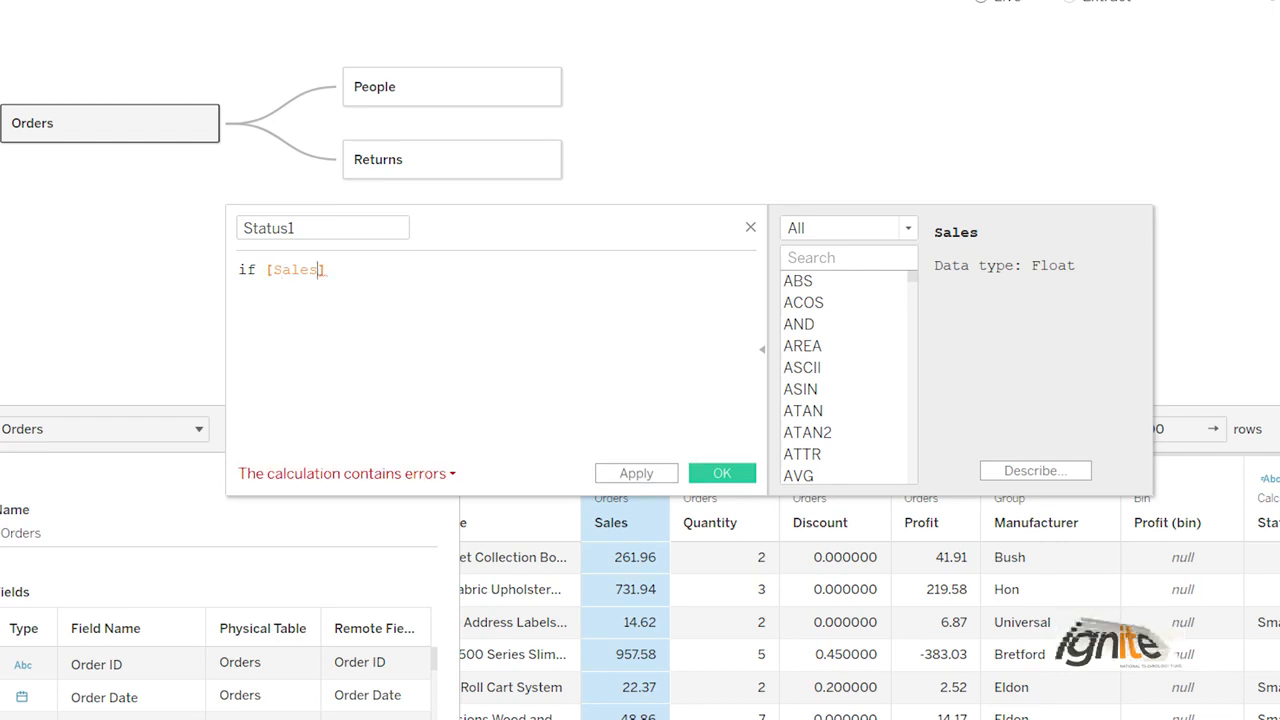
type("<")
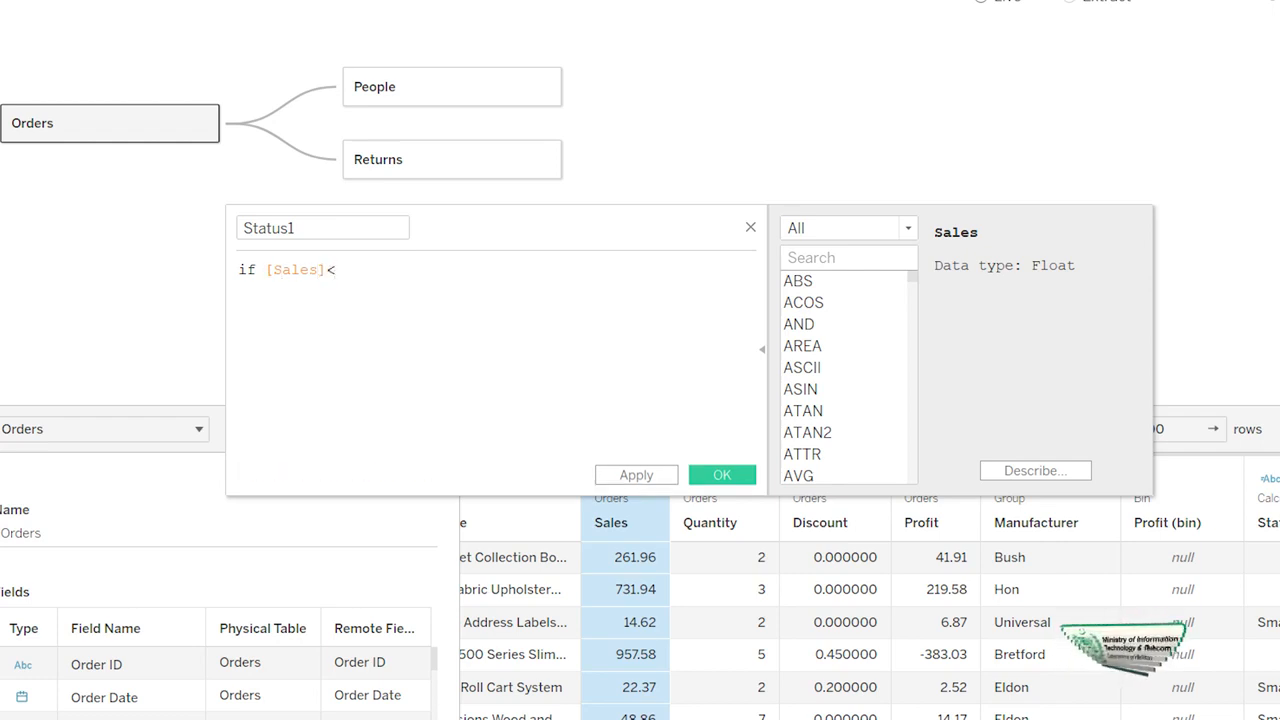
type("50 t")
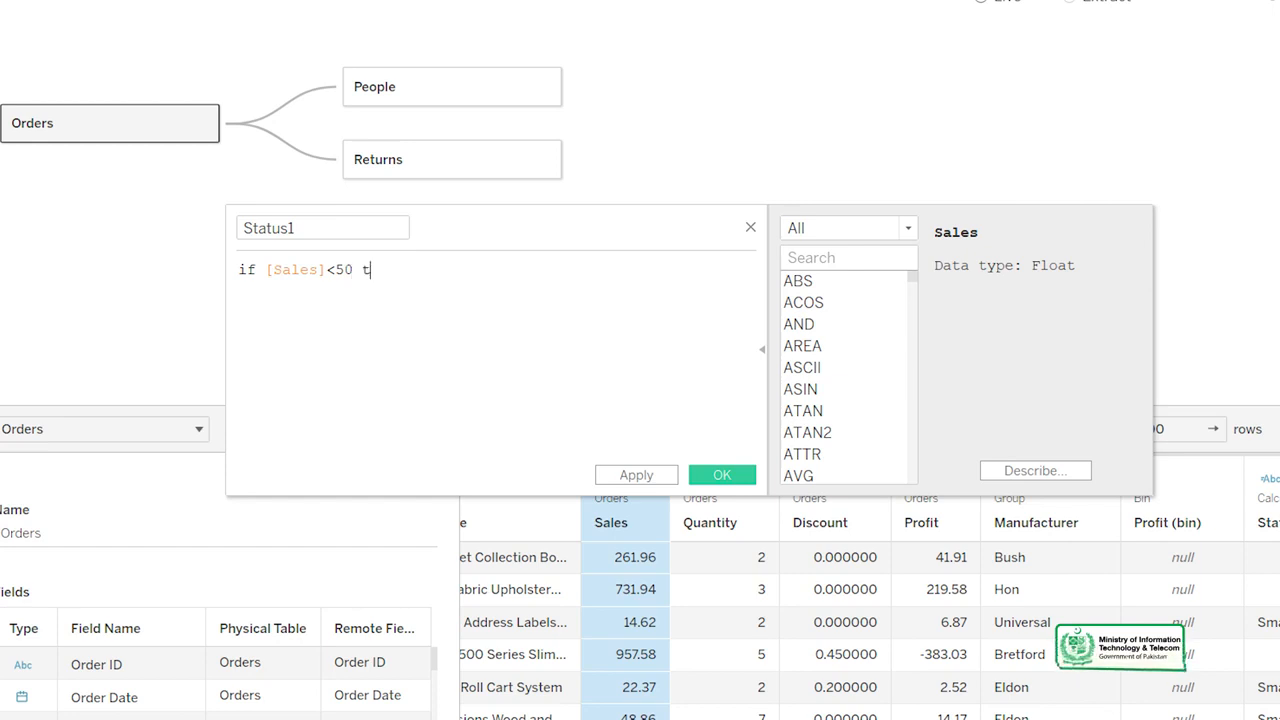
type("hen \"Small\"")
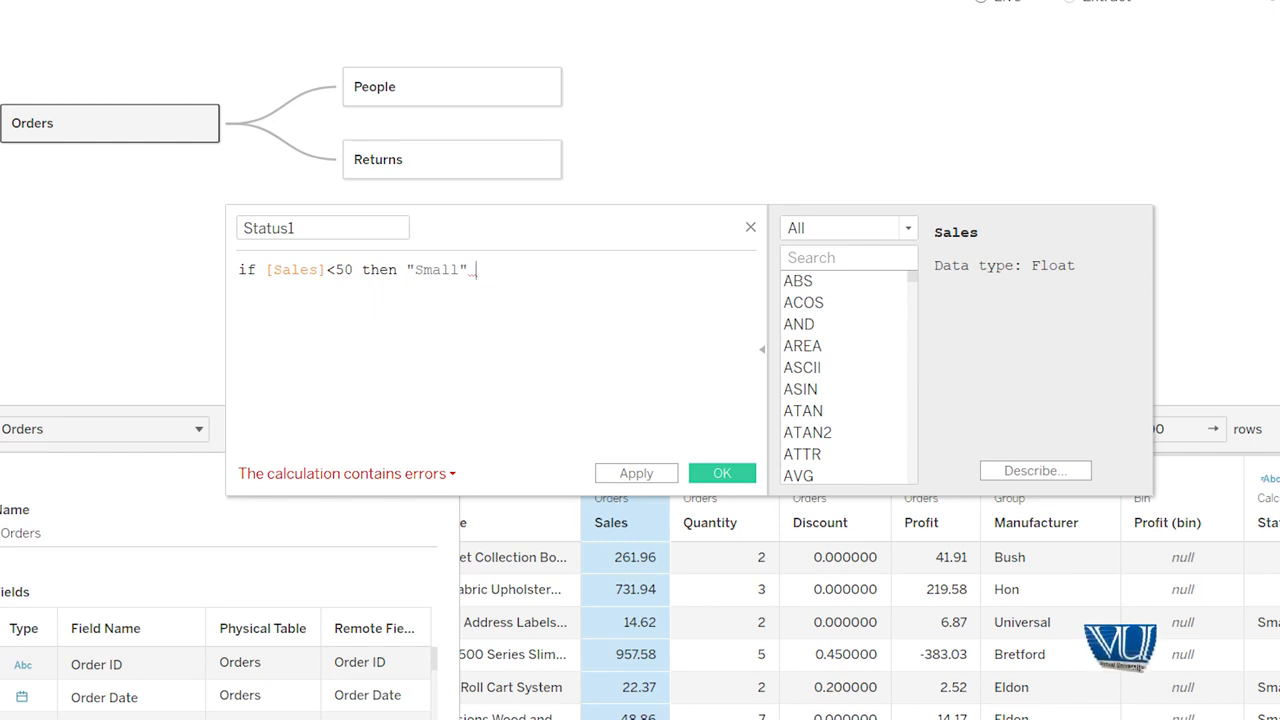
- Complete the Status1 formula with ELSE "Big" END and save the calculated field
type("else")
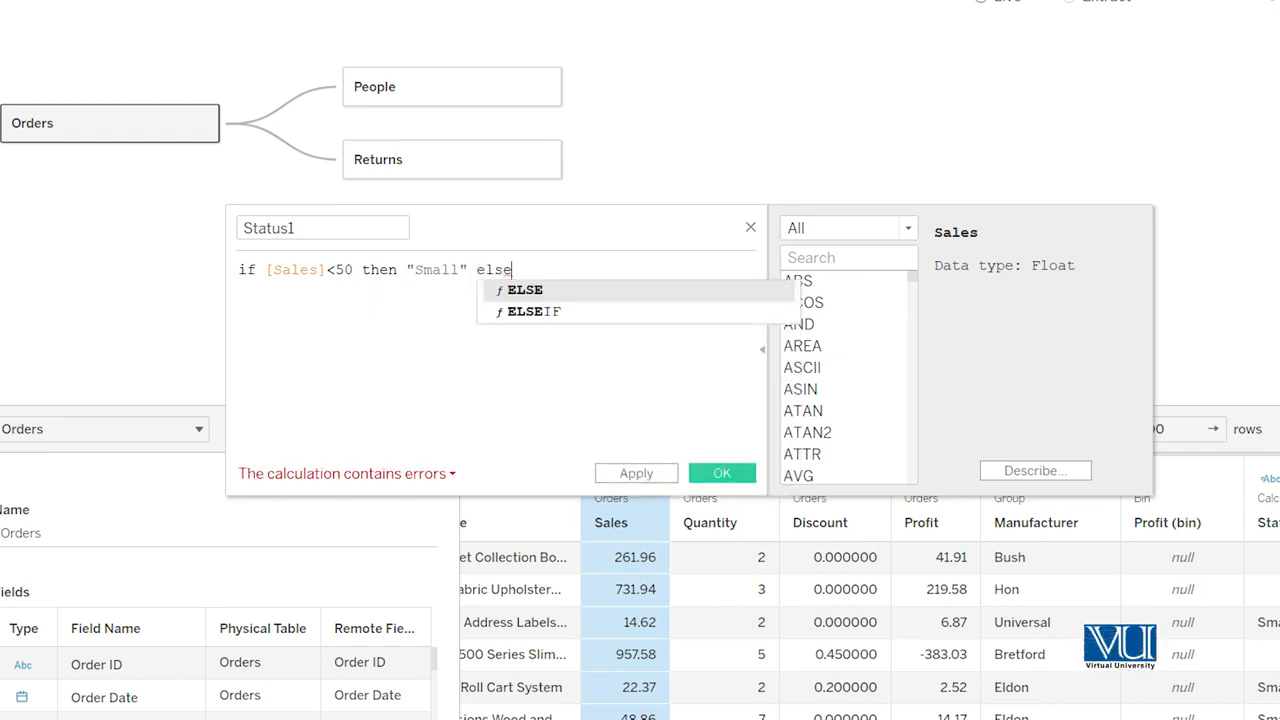
key("Return")
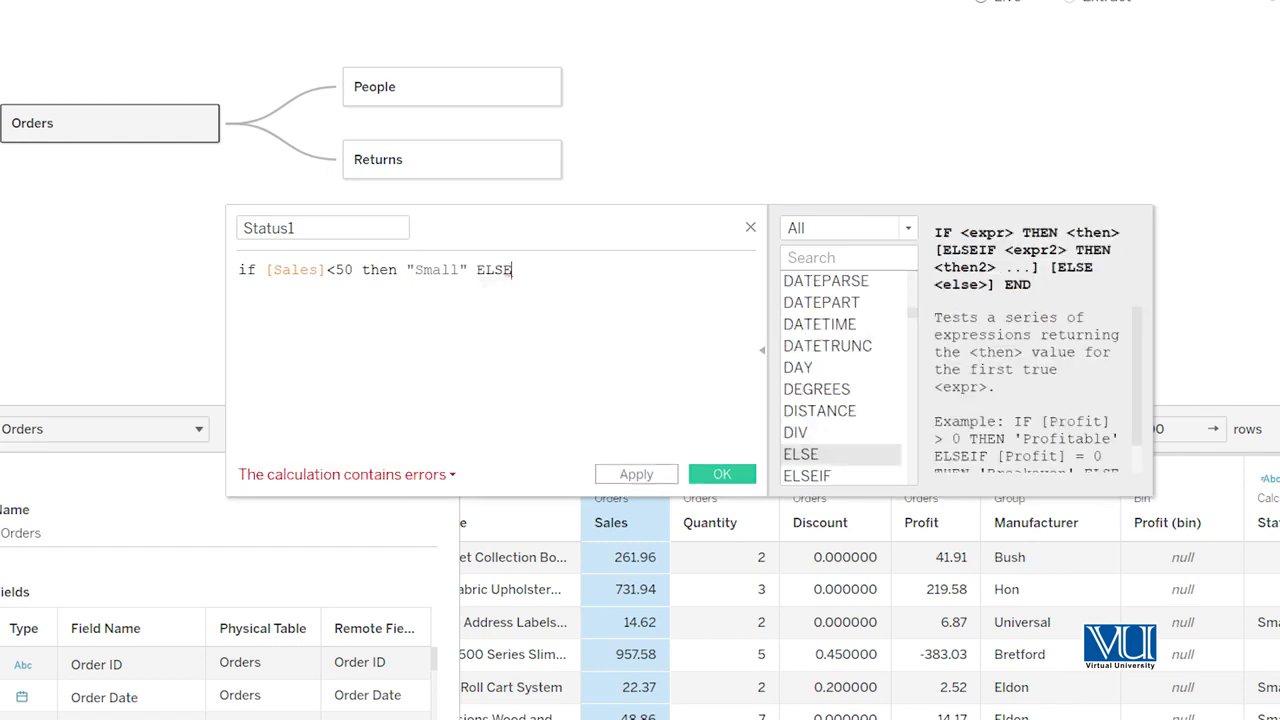
left_click_drag(266, 270, 353, 270)
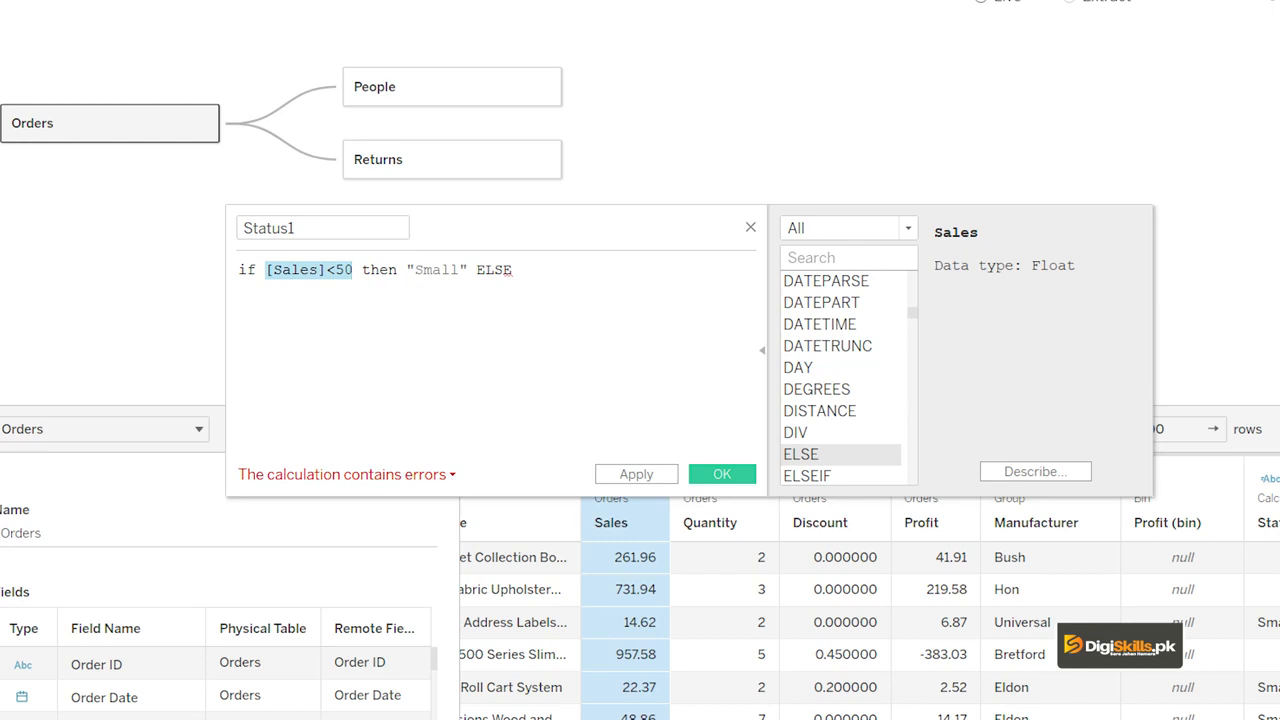
left_click(513, 270)
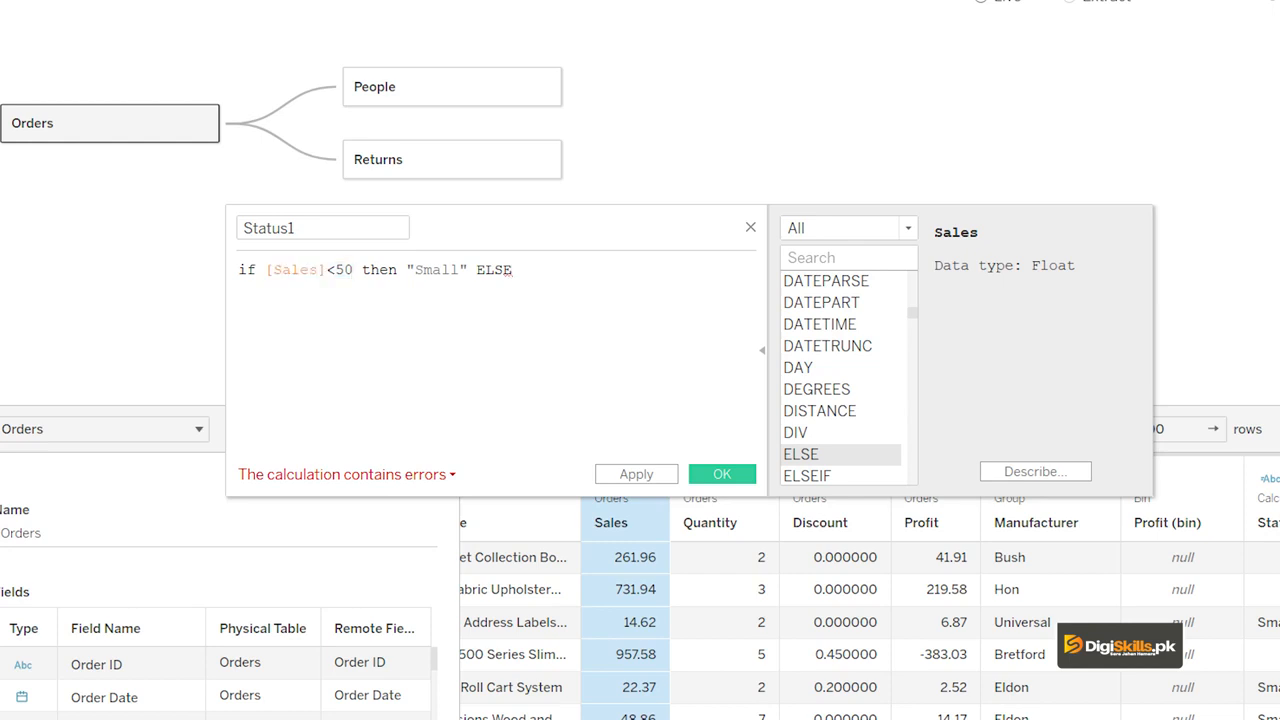
type("\"Big\"")
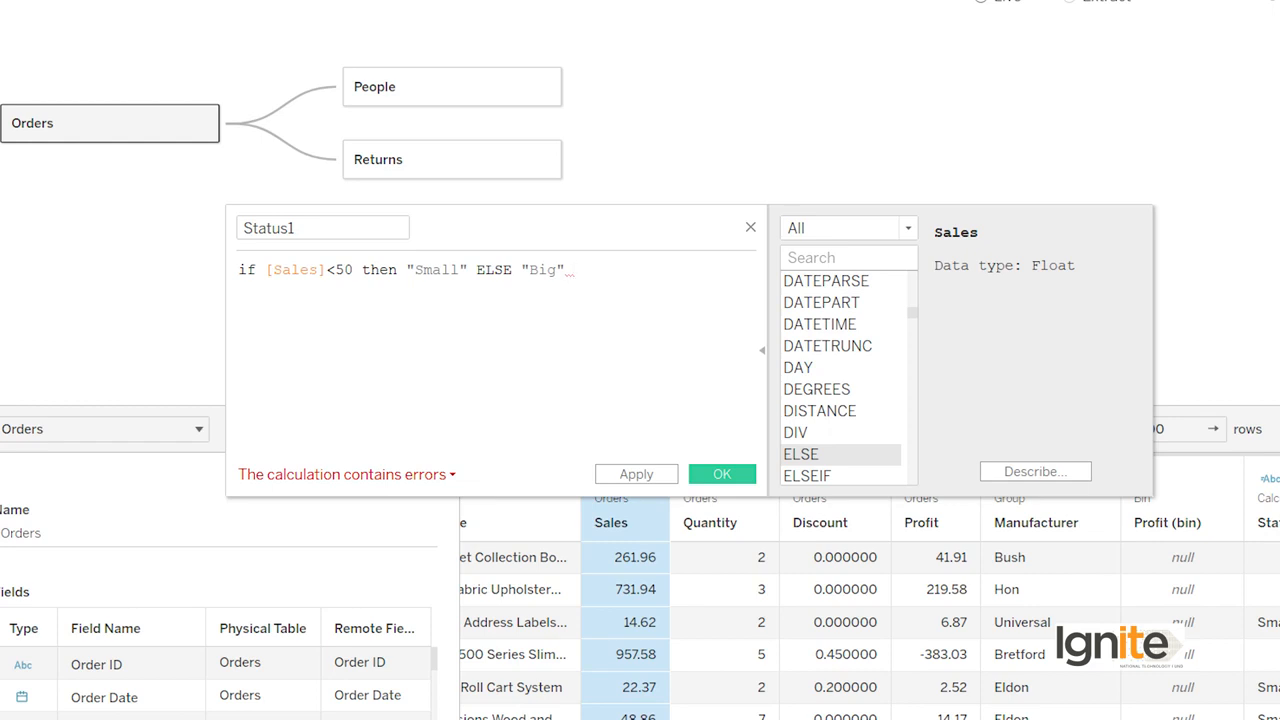
type("End")
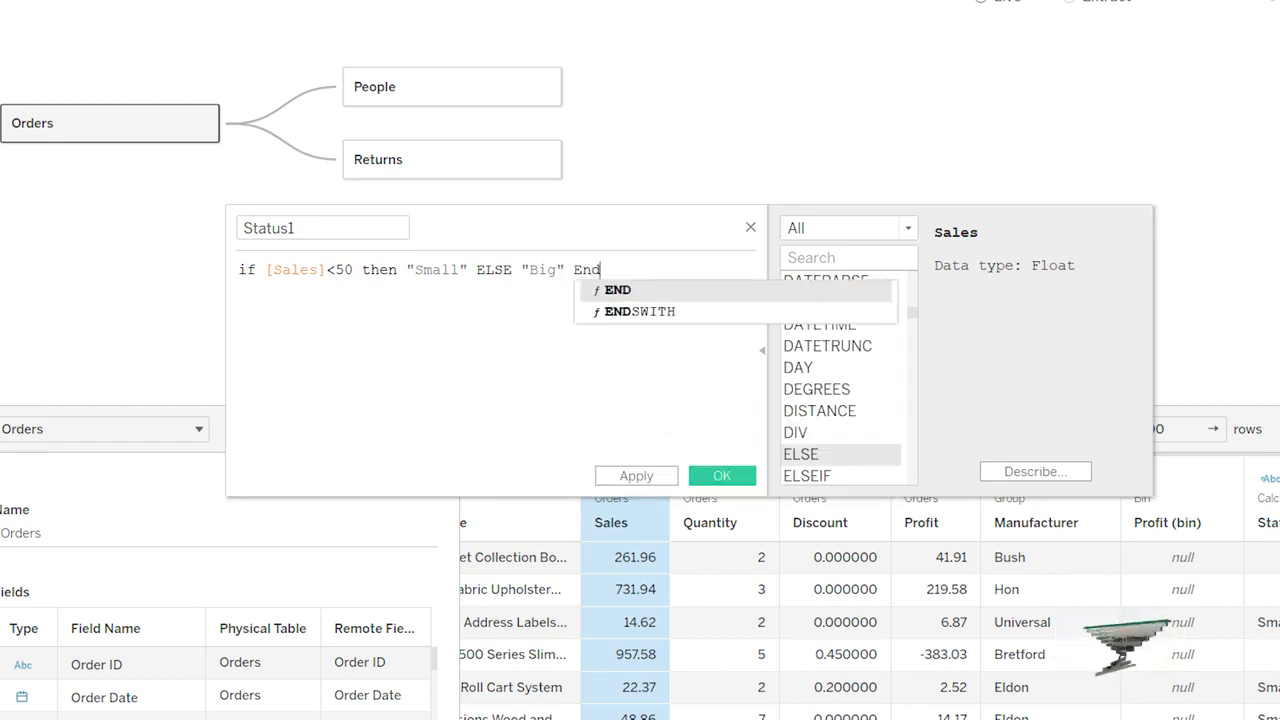
key("Return")
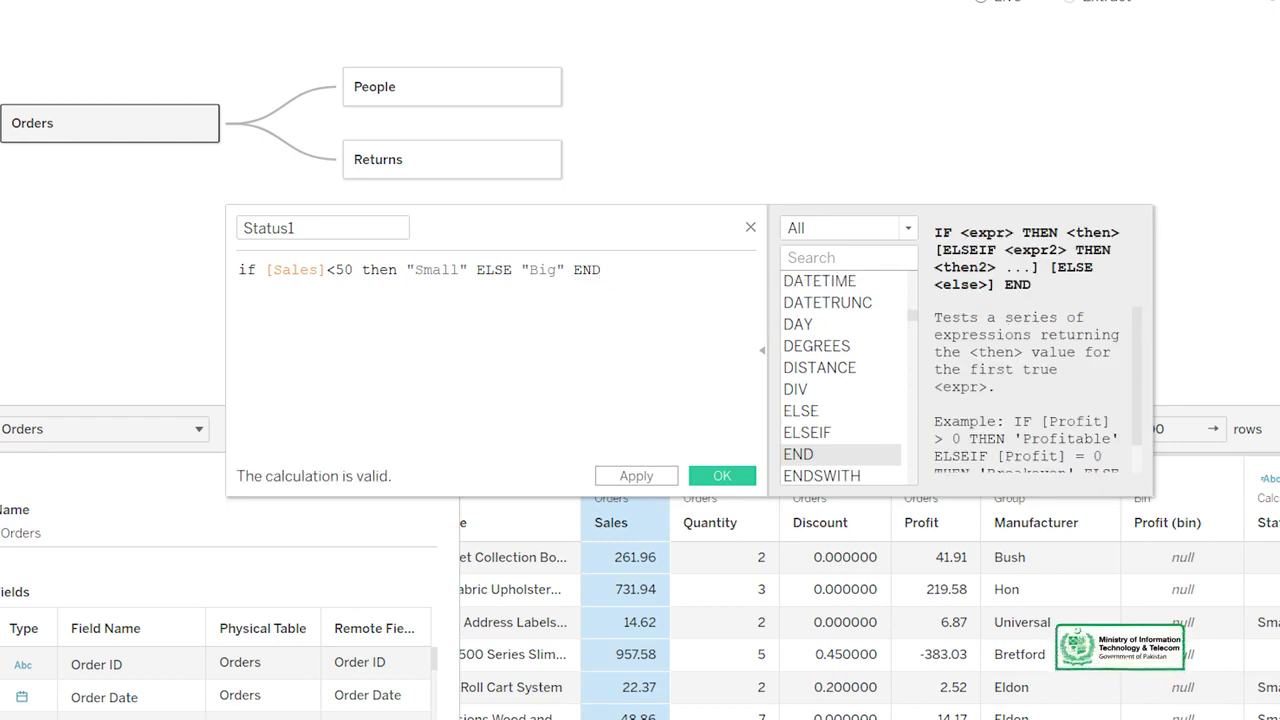
left_click(722, 476)
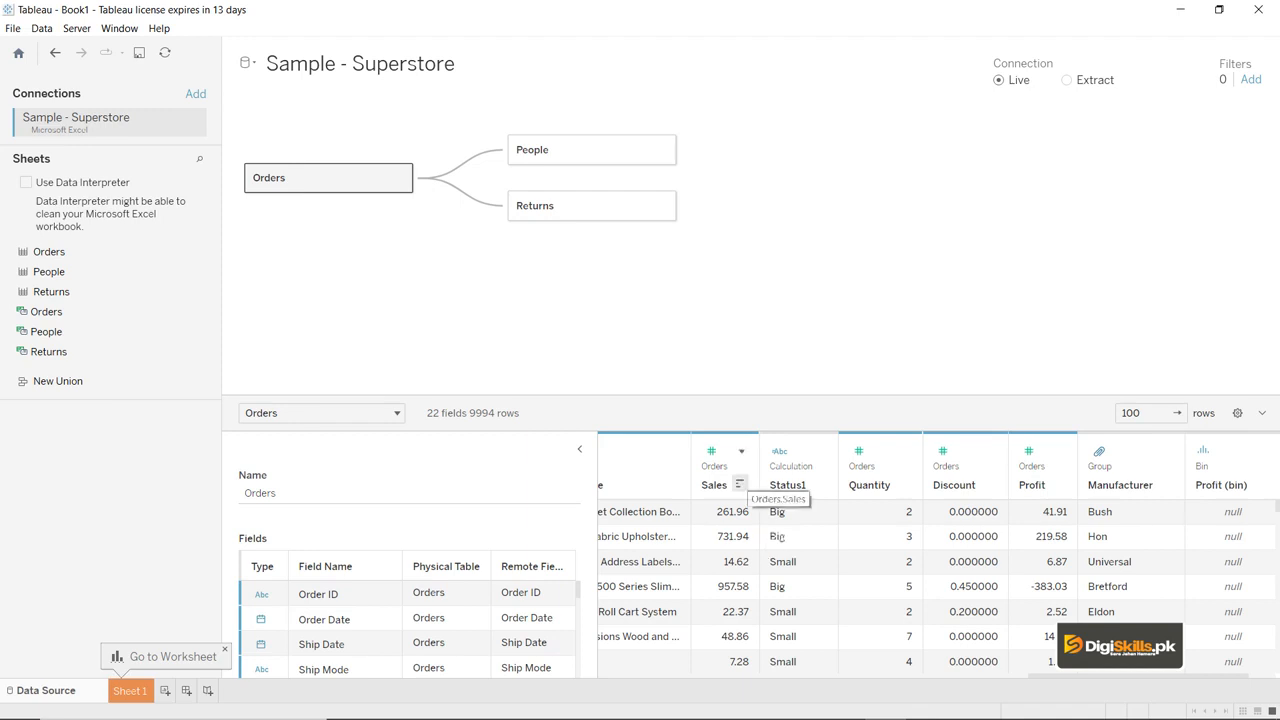
- Create another calculated field from the Sales column and name it Status2
left_click(741, 451)
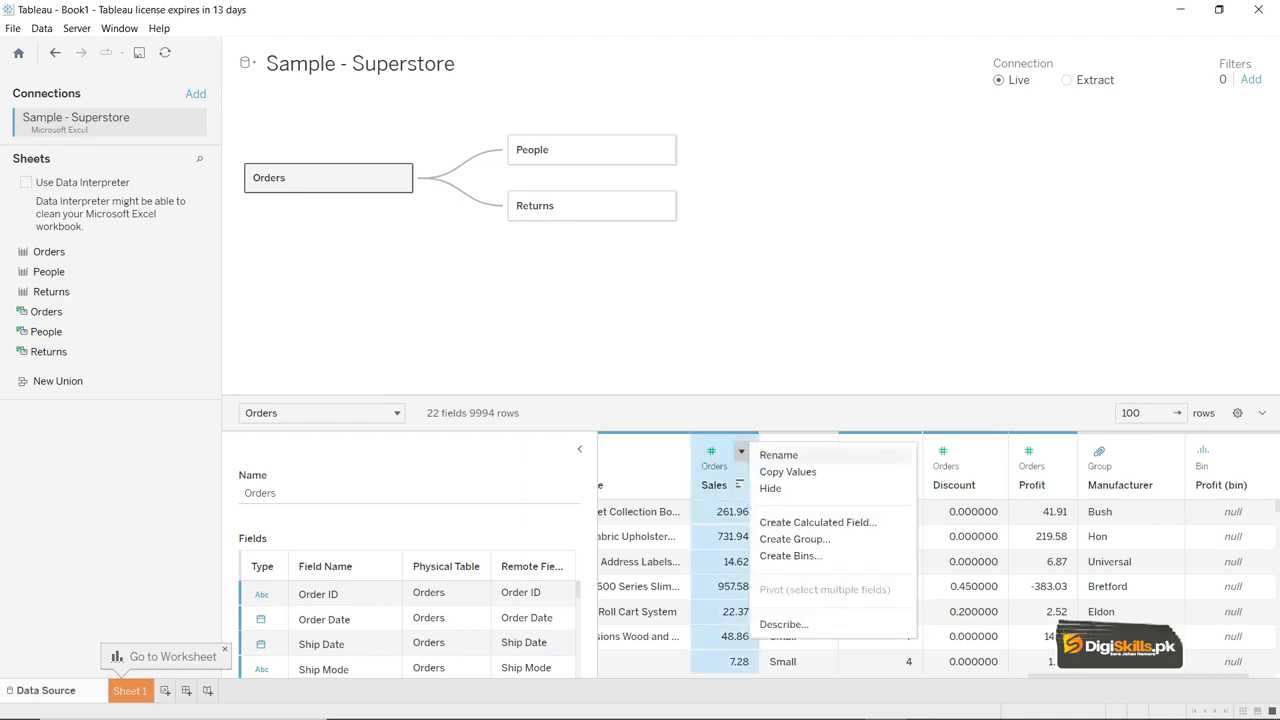
left_click(817, 522)
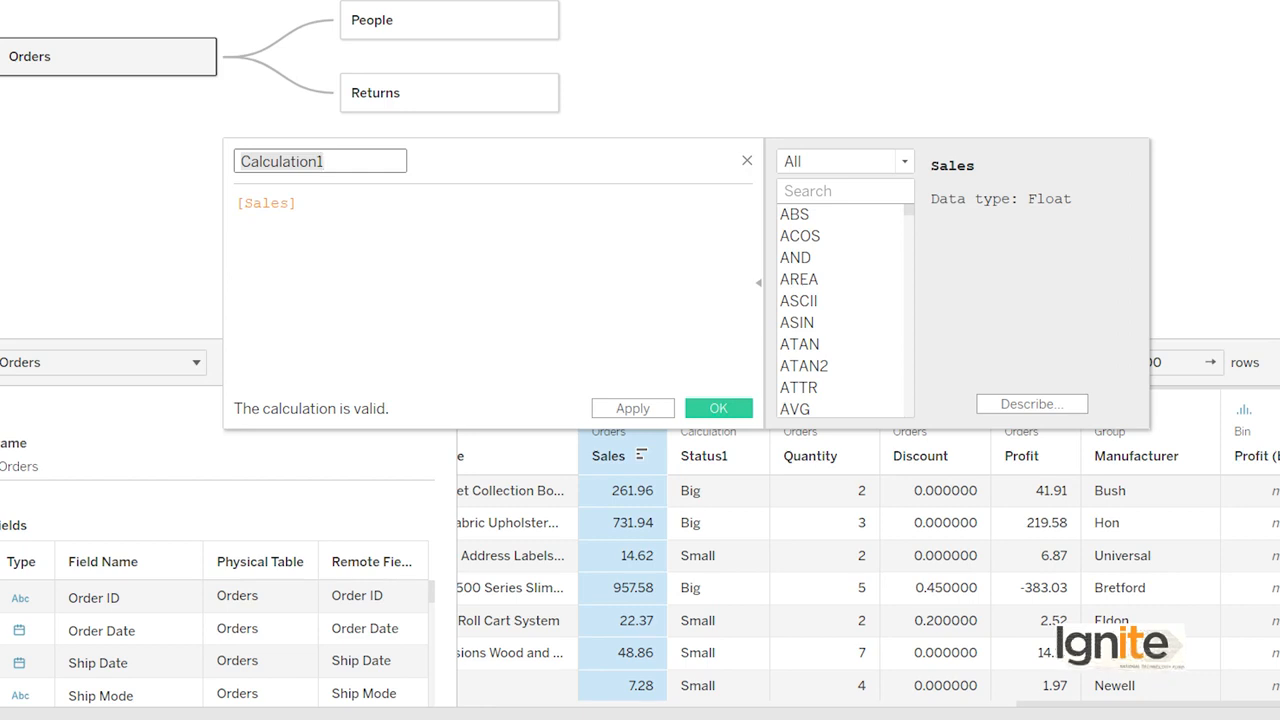
type("Sta")
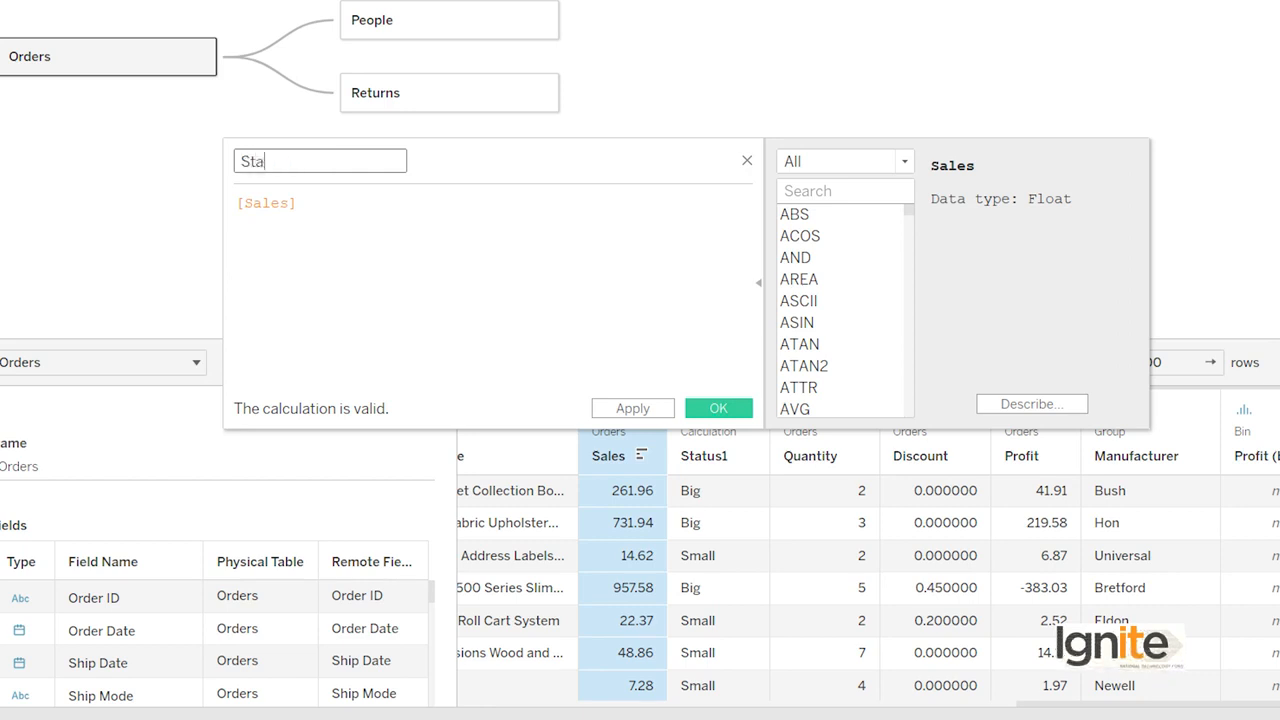
type("tus2")
- Expand the prefilled Sales reference in the Status2 formula to: if [Sales] < 50 Elseif [Sales] <100
left_click(243, 203)
key("Left")
type("if")
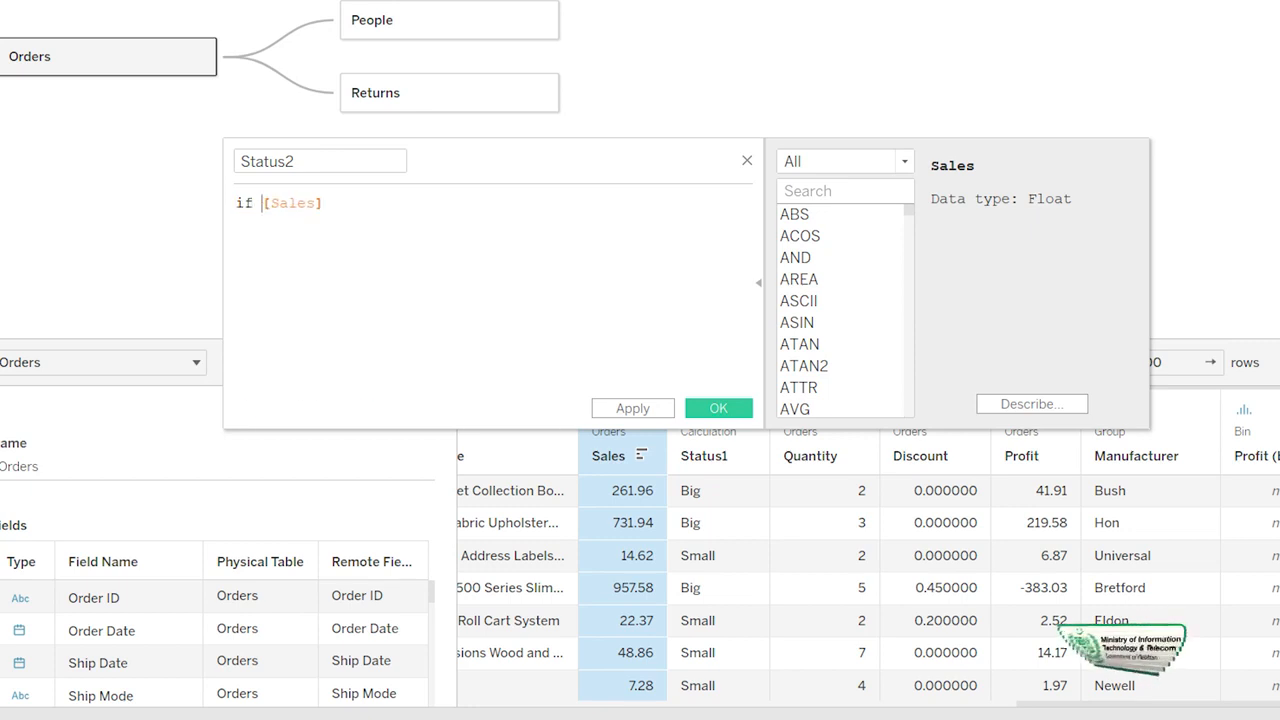
key("End")
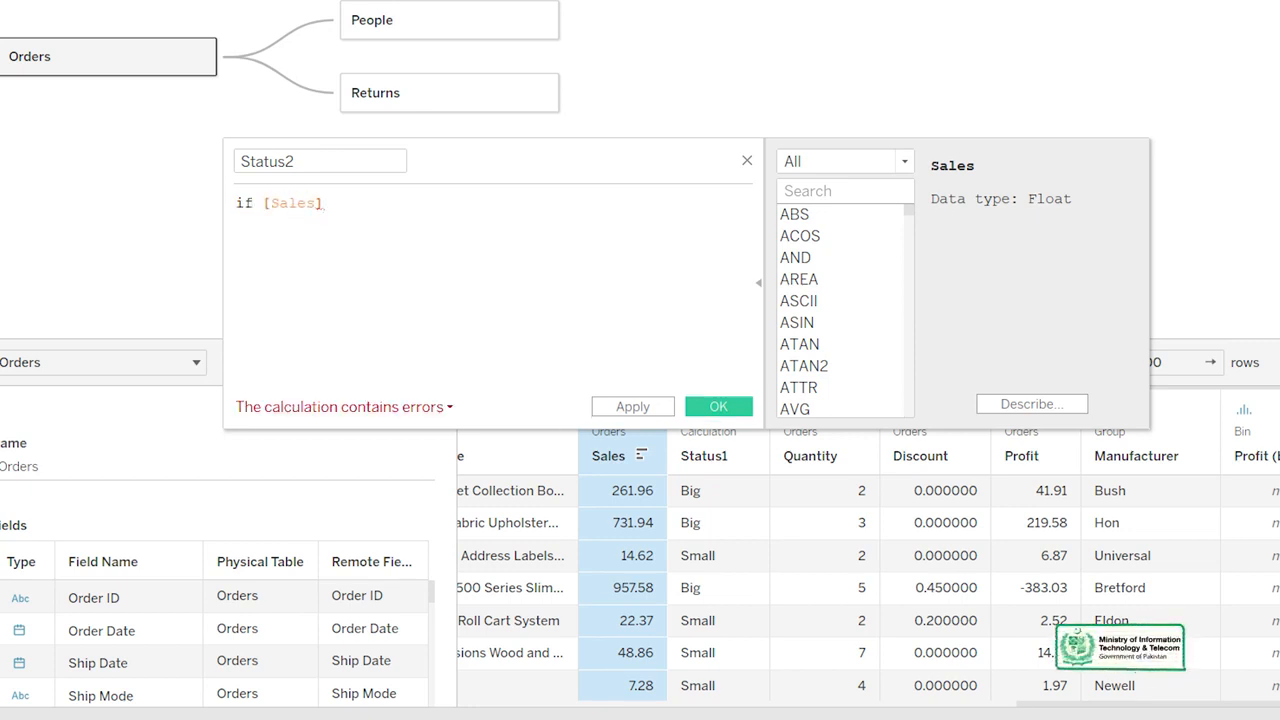
type("< ")
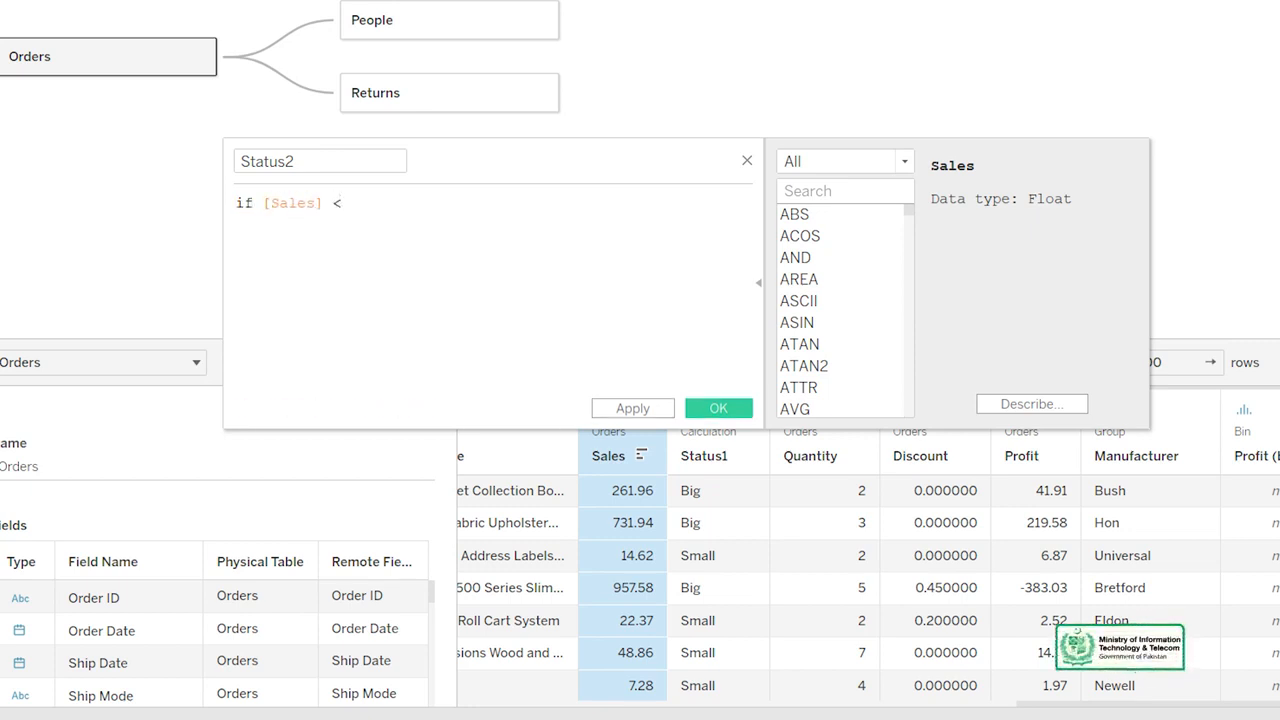
type("50 Else if")
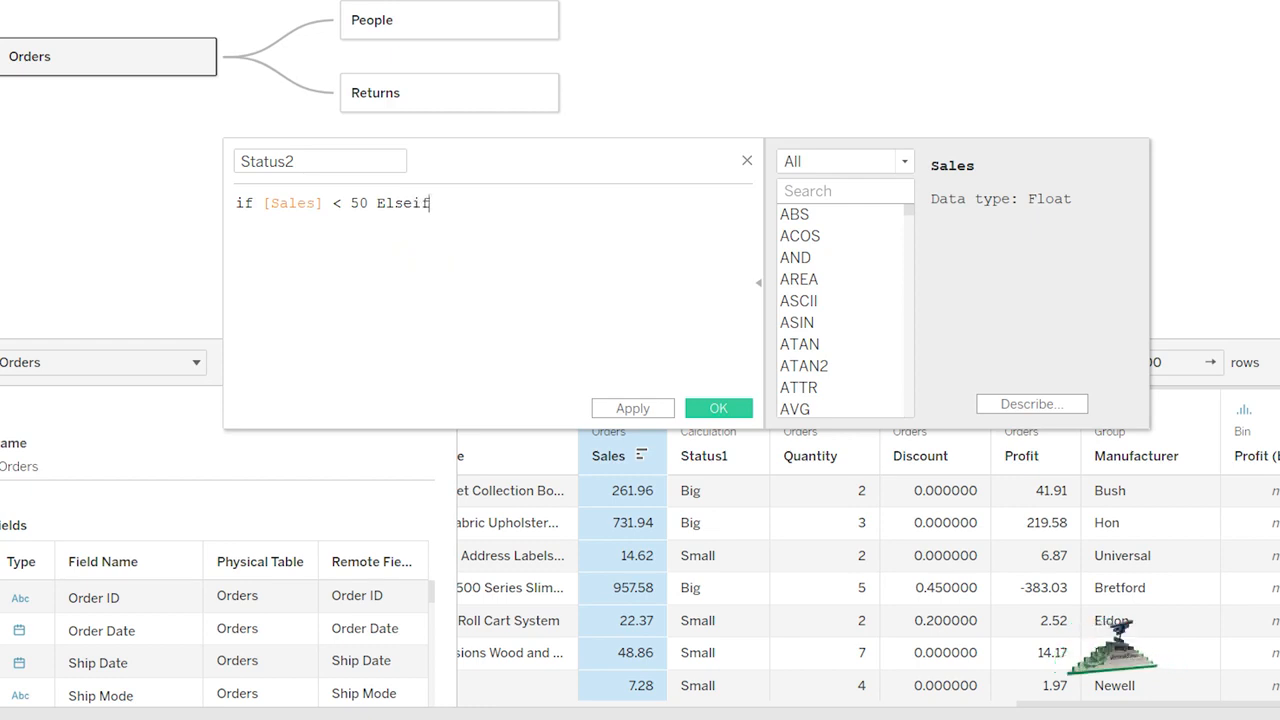
type(" [")
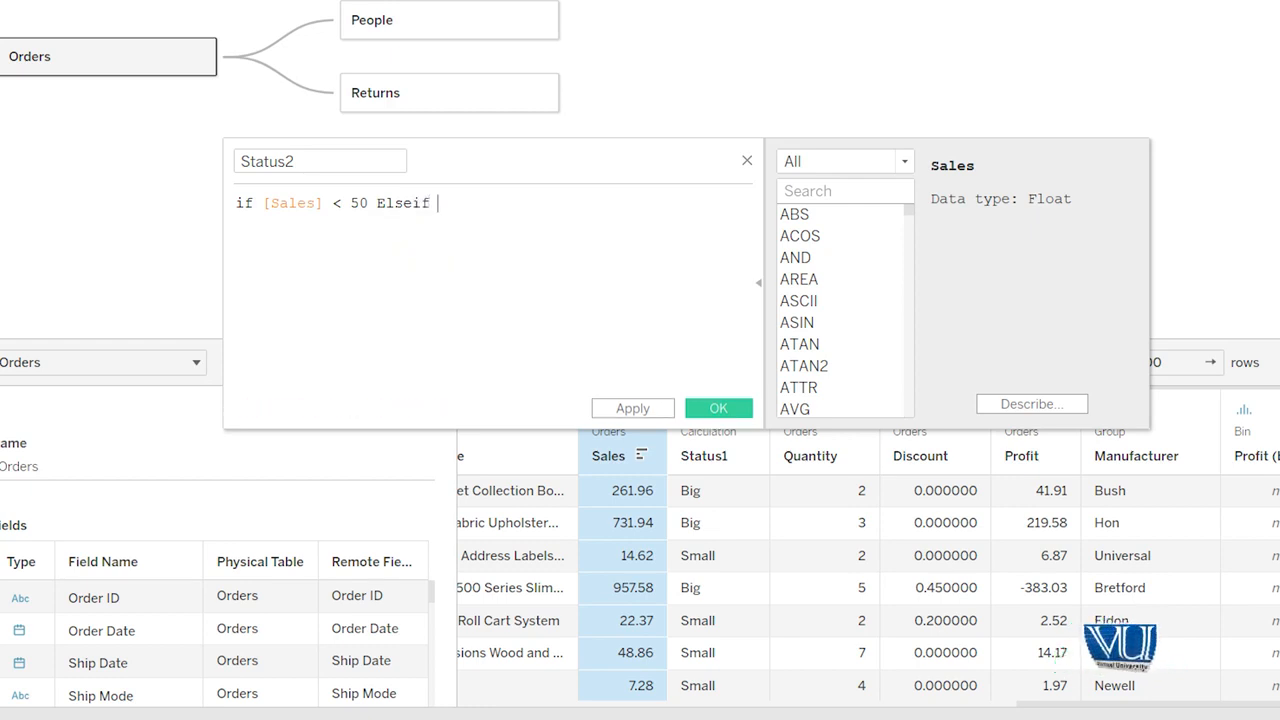
type("S")
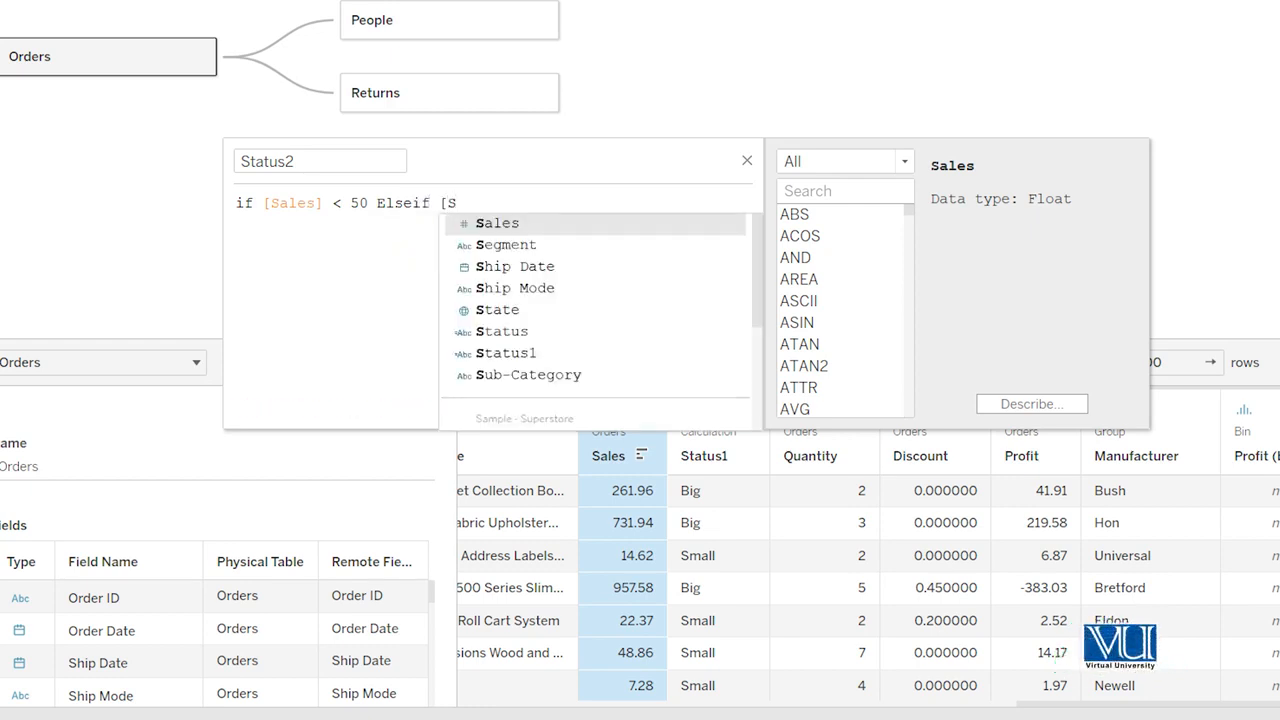
type("a")
key("Return")
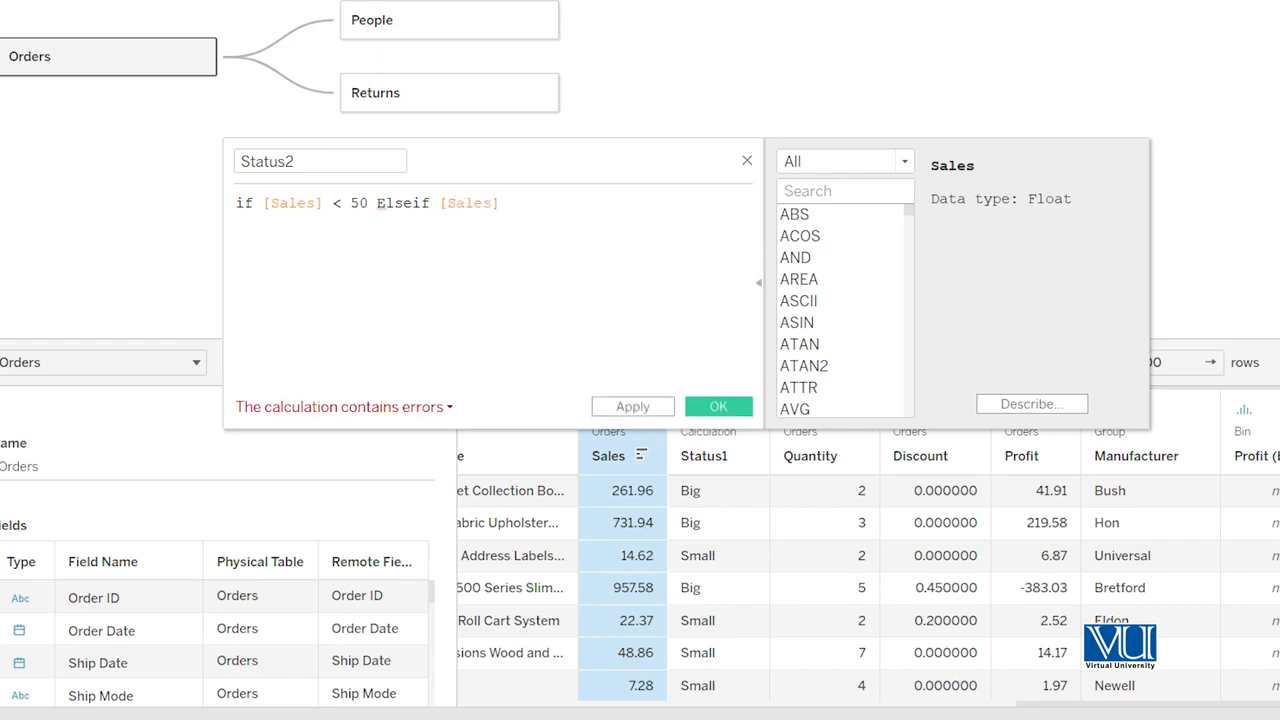
type("<100")
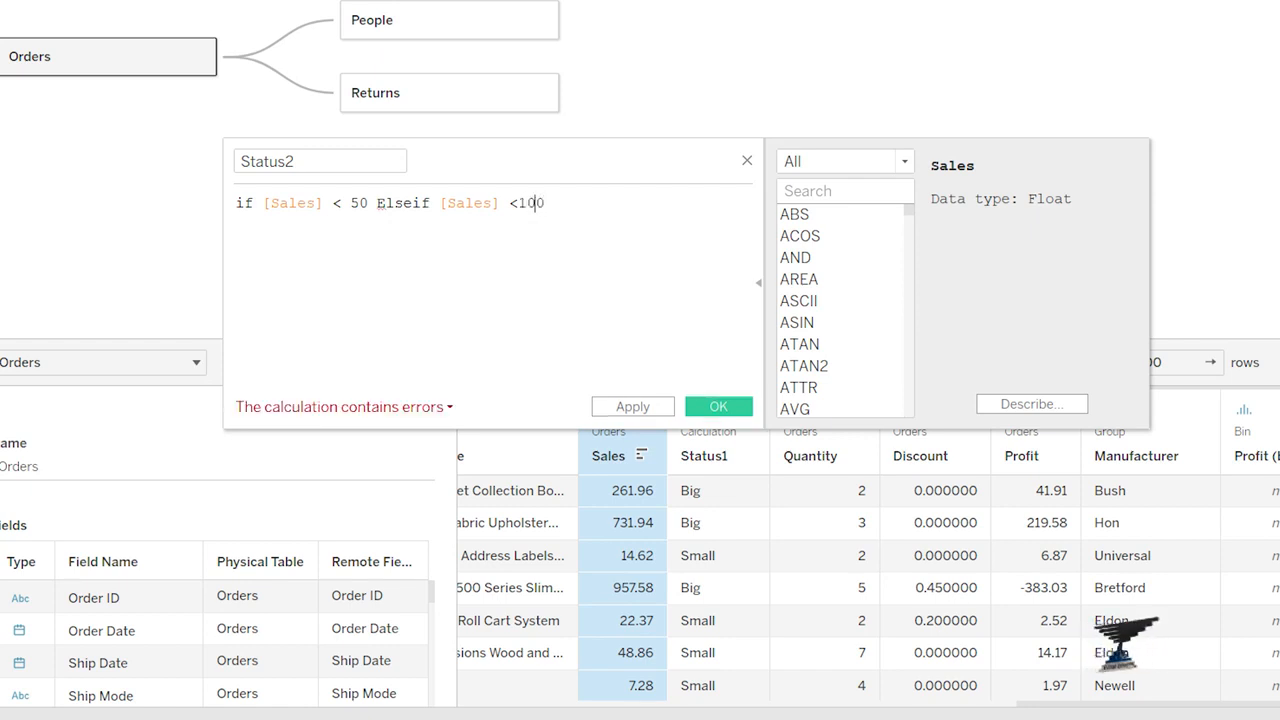
- Insert then "Small" before Elseif in the Status2 formula as the result of the first condition
left_click(377, 203)
type("then \"Sm")
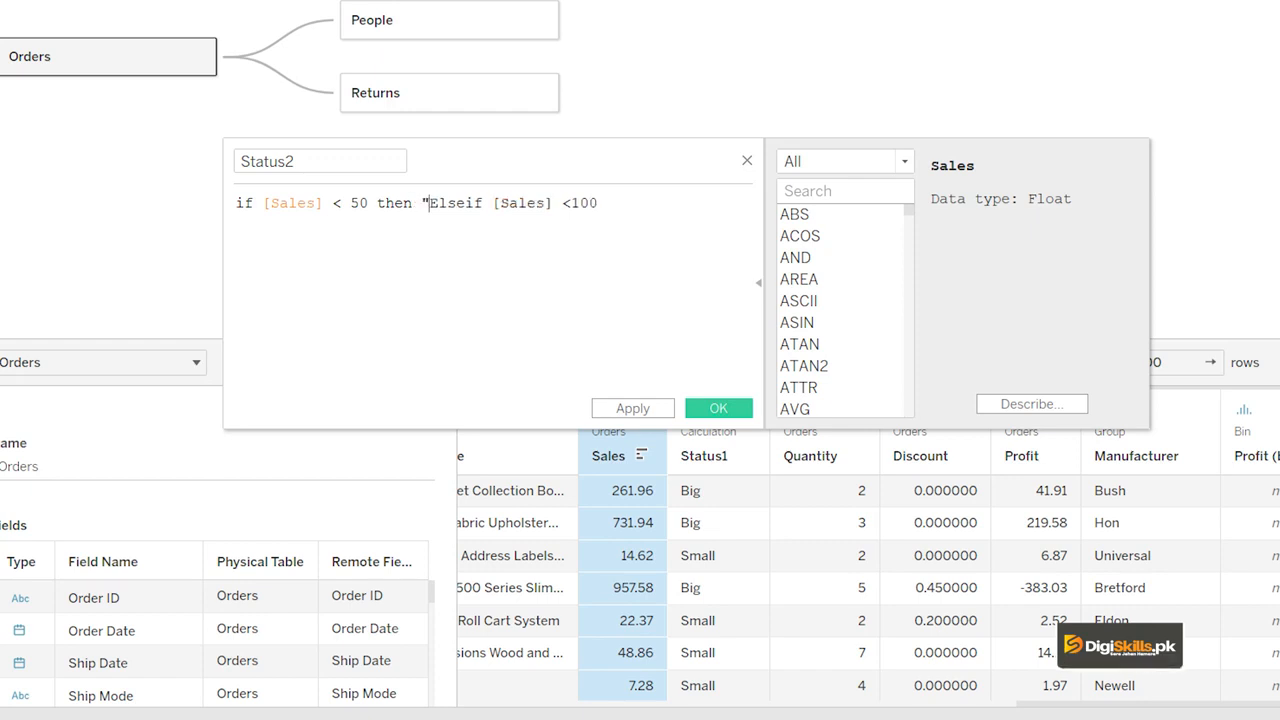
type("all\"")
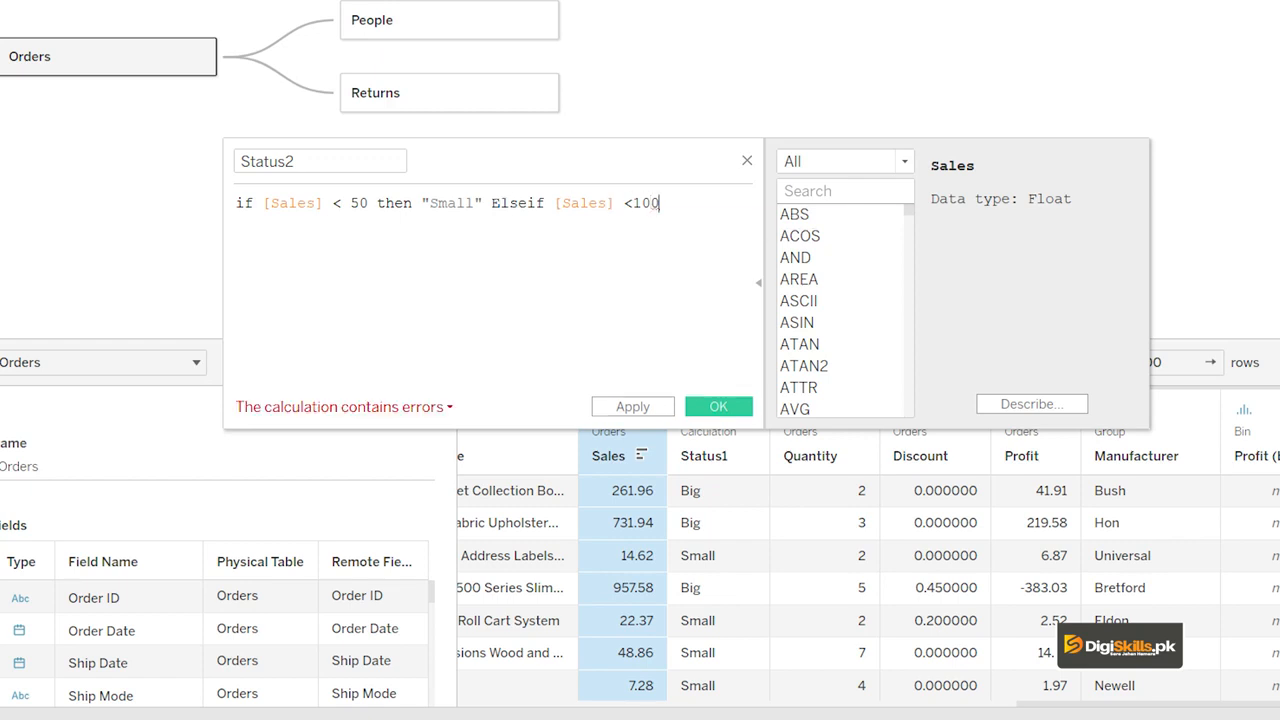
- Complete the Status2 formula after the <100 condition with then "Medium" ELSE "Big" END
type("  then")
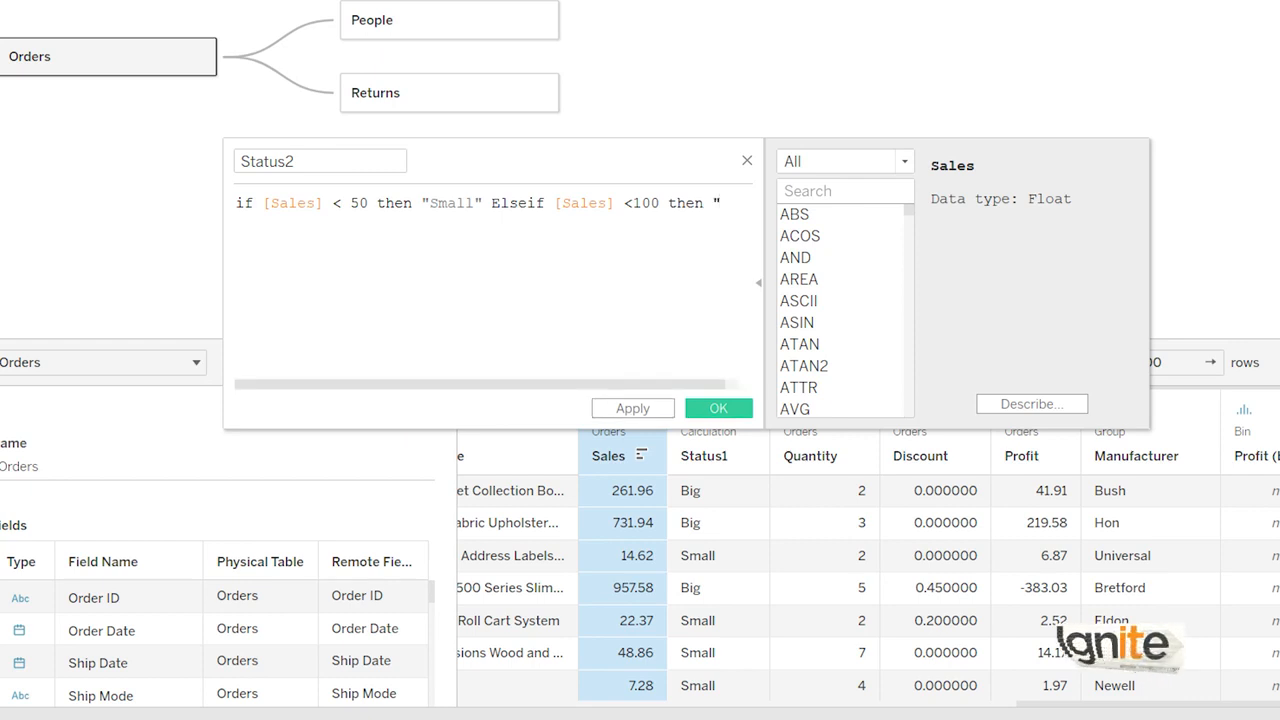
type("Medium\" else")
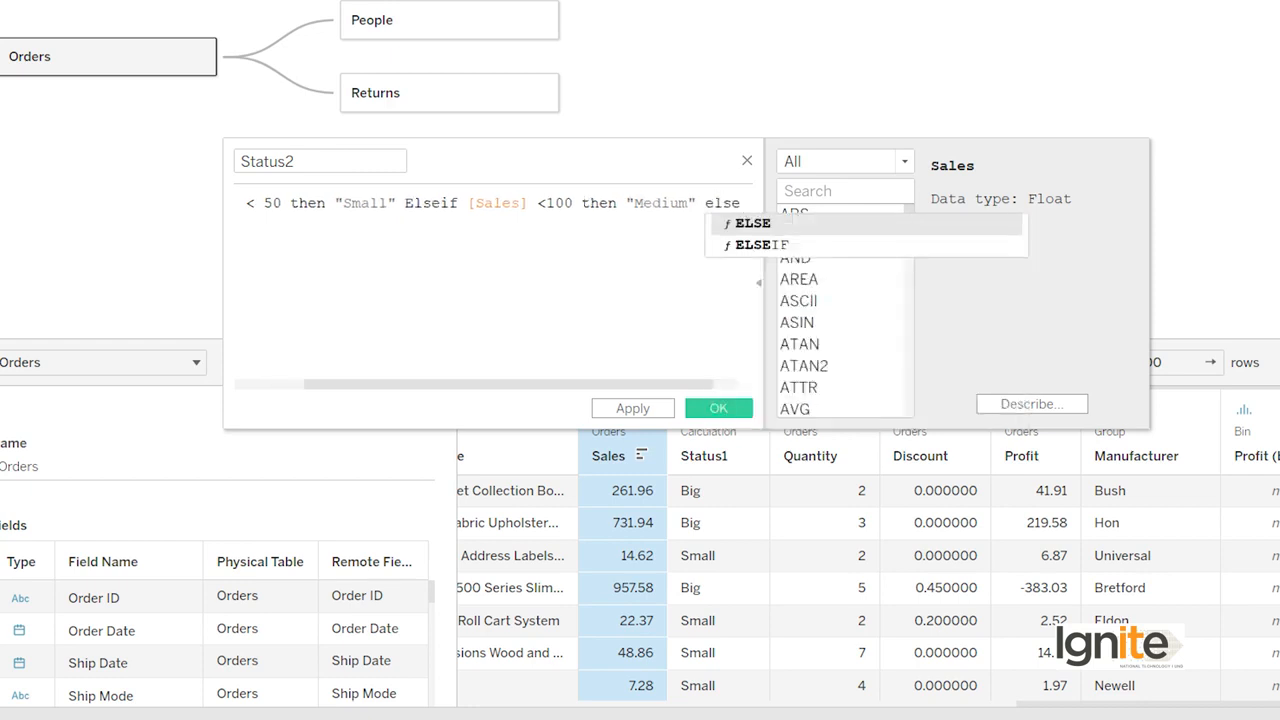
key("Return")
type("\"")
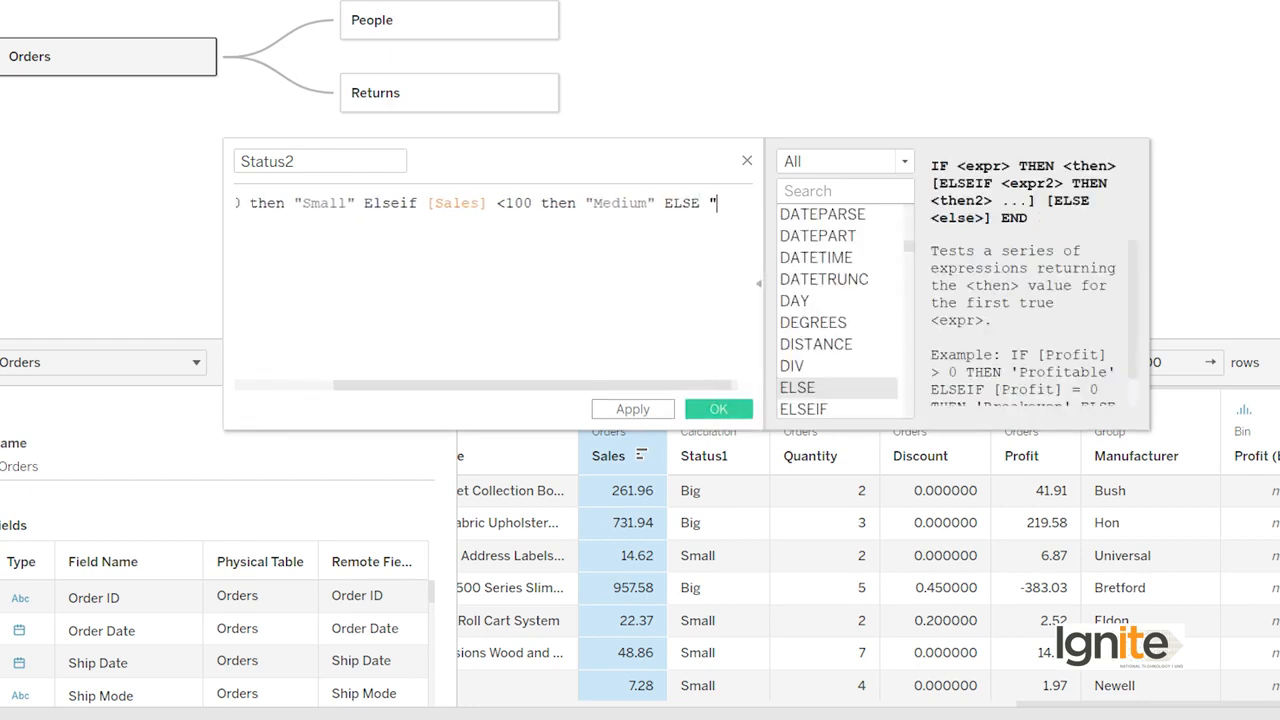
type("Big")
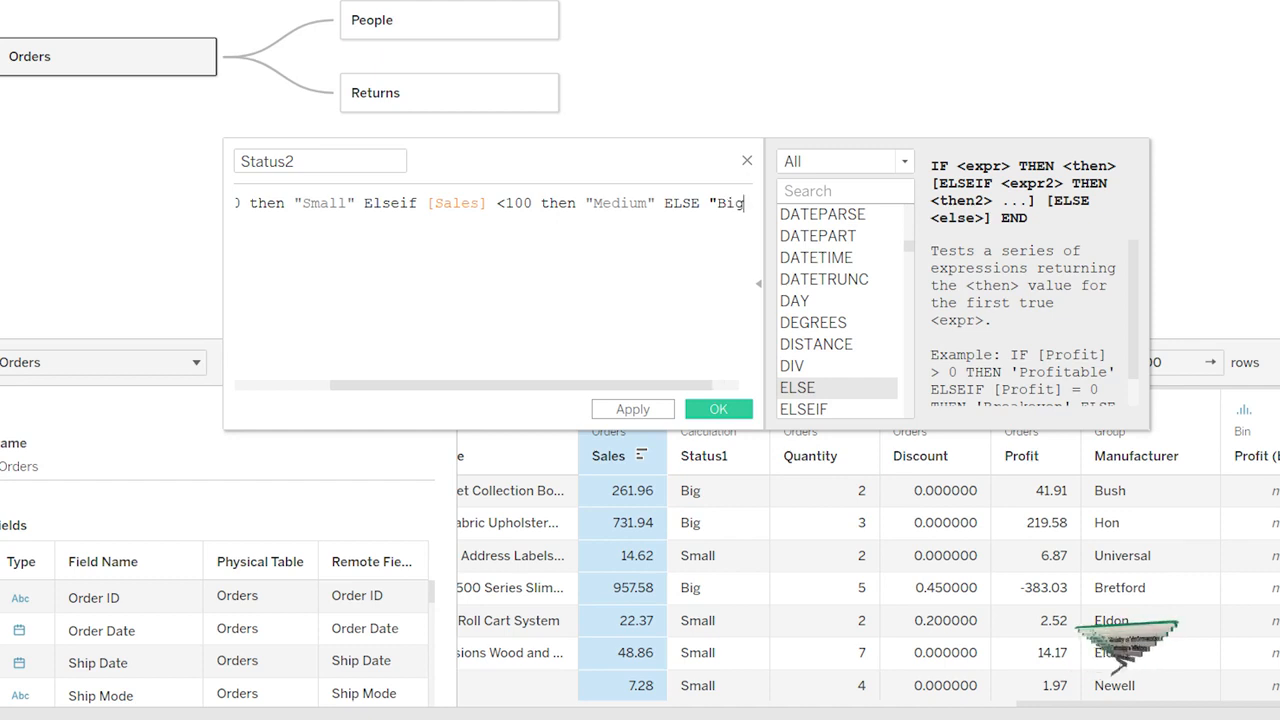
type("\" E")
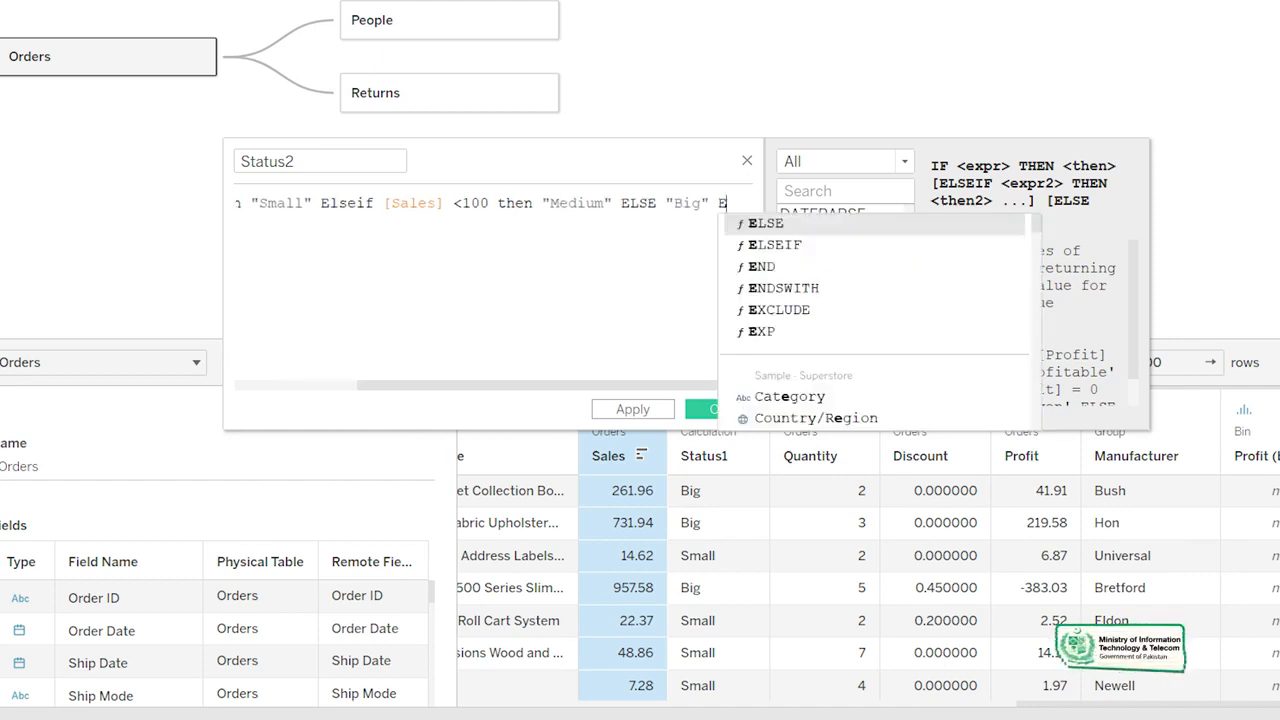
type("nd")
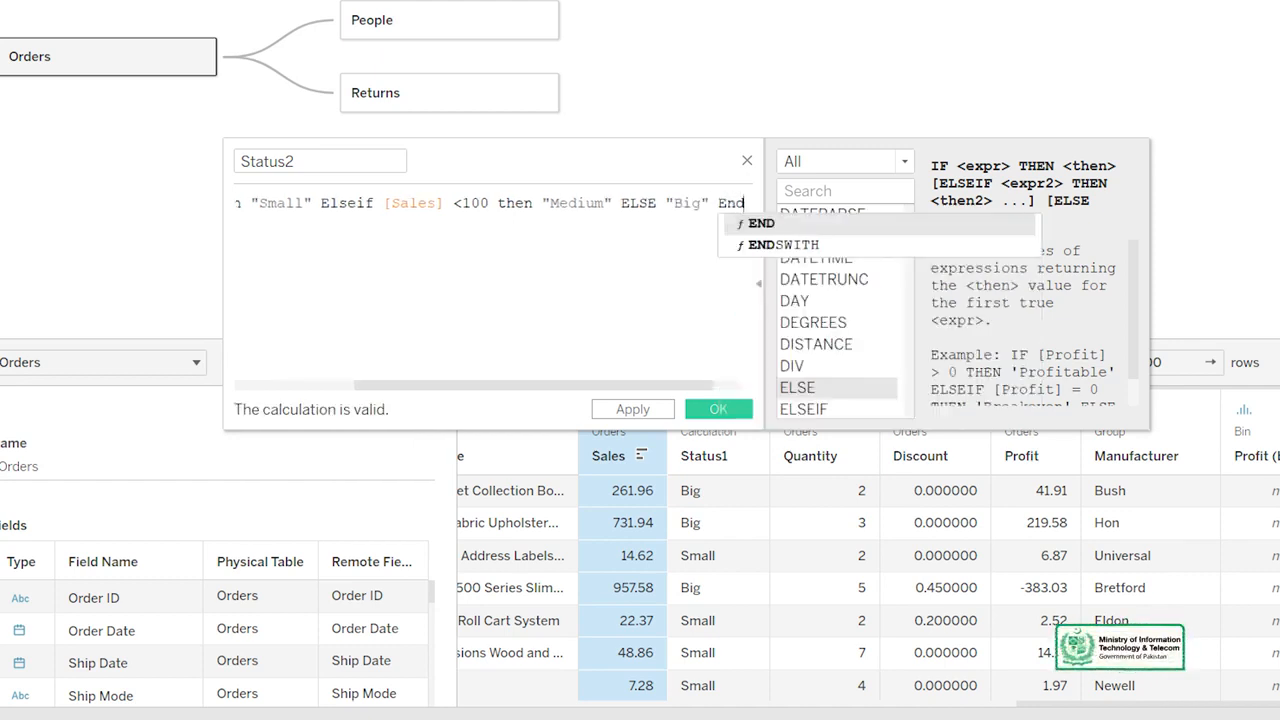
key("Return")
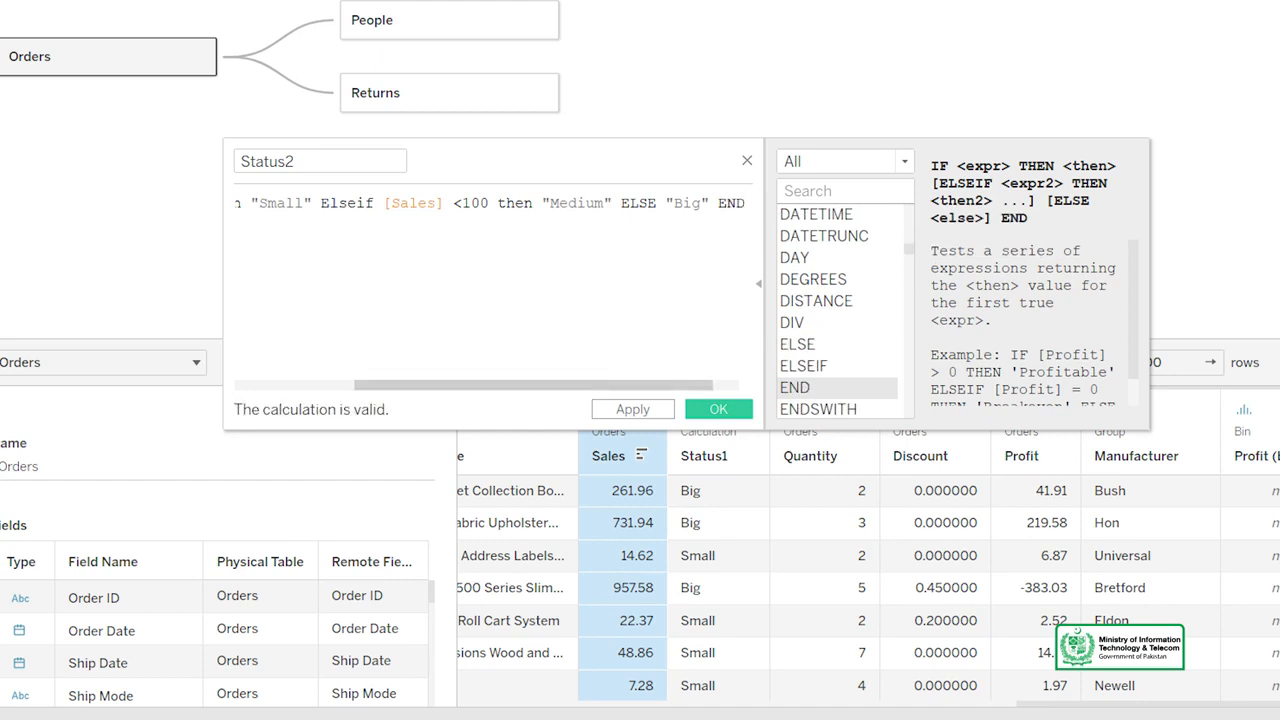
- Widen the calculation editor to fit the whole Status2 formula and review its Elseif keyword and its Small and Medium conditions
left_click_drag(223, 285, 0, 285)
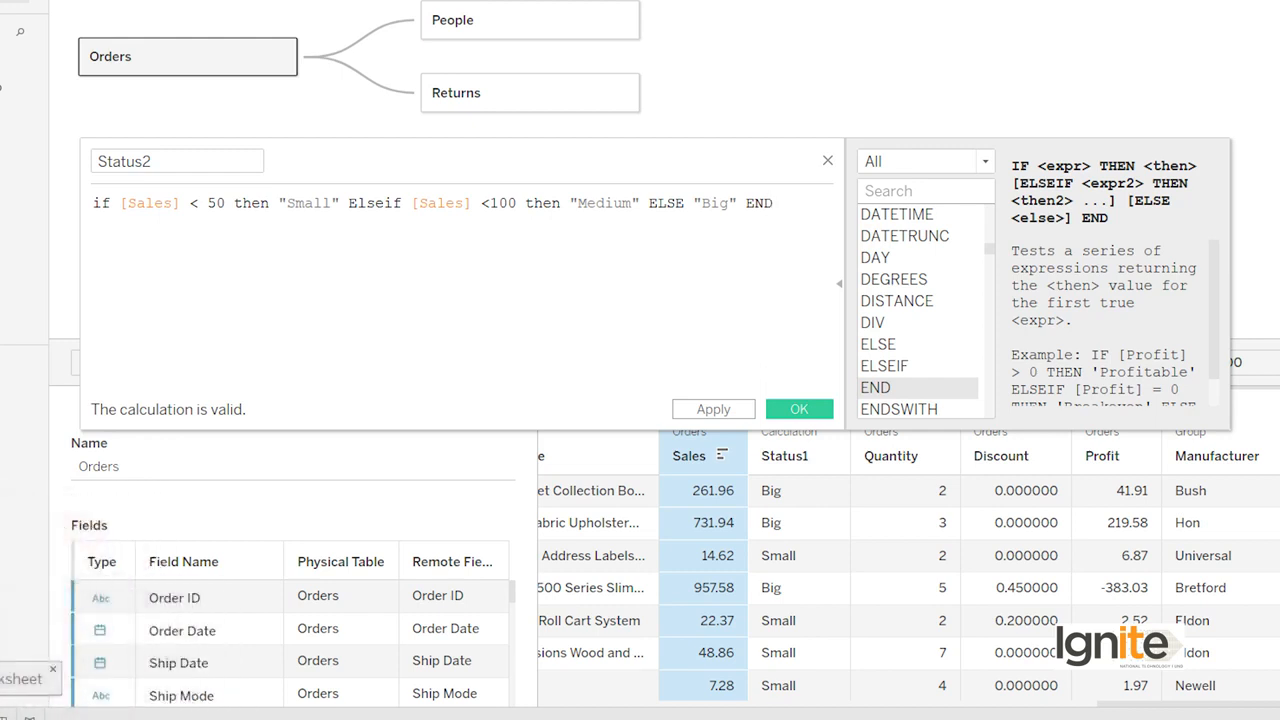
left_click_drag(402, 203, 347, 203)
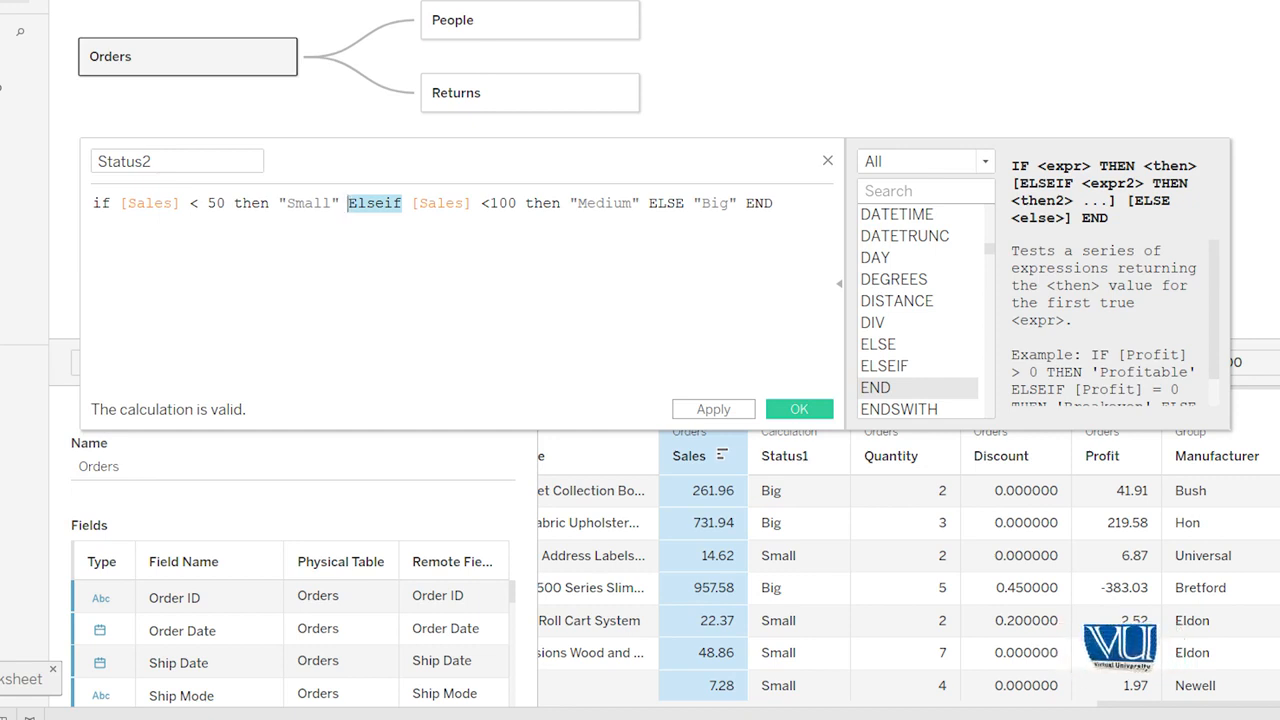
left_click(773, 204)
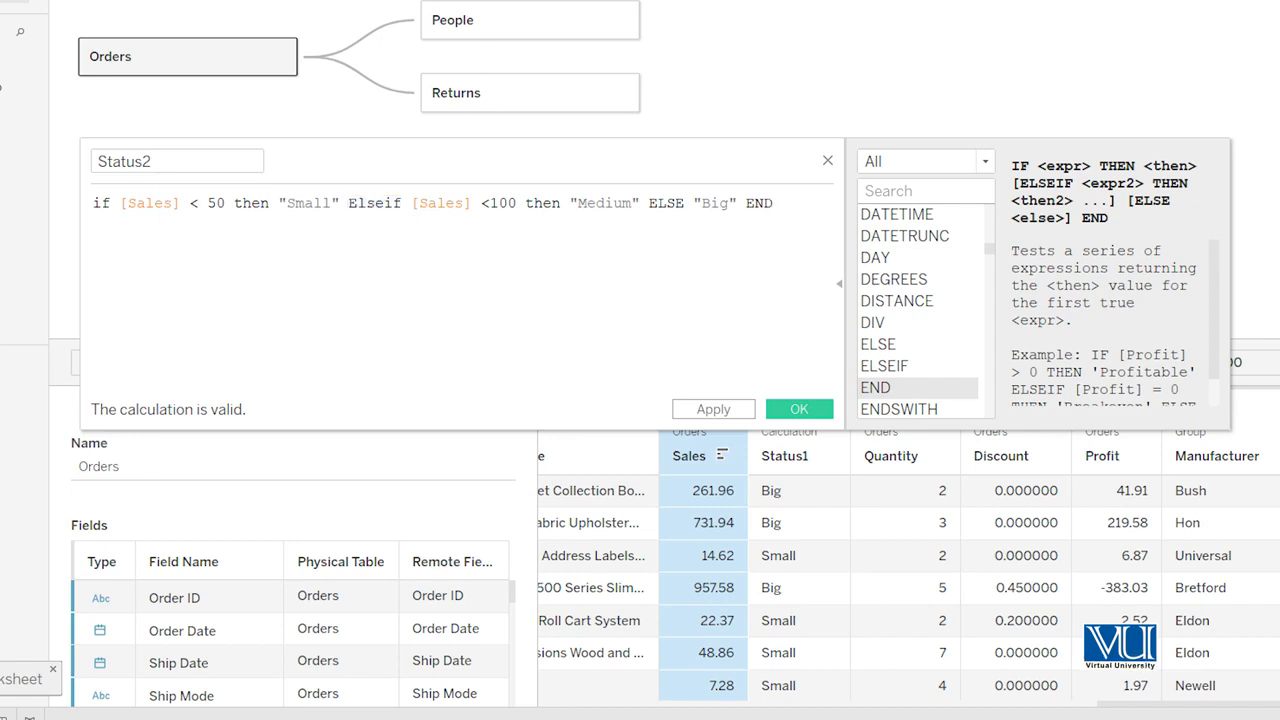
left_click_drag(120, 203, 340, 203)
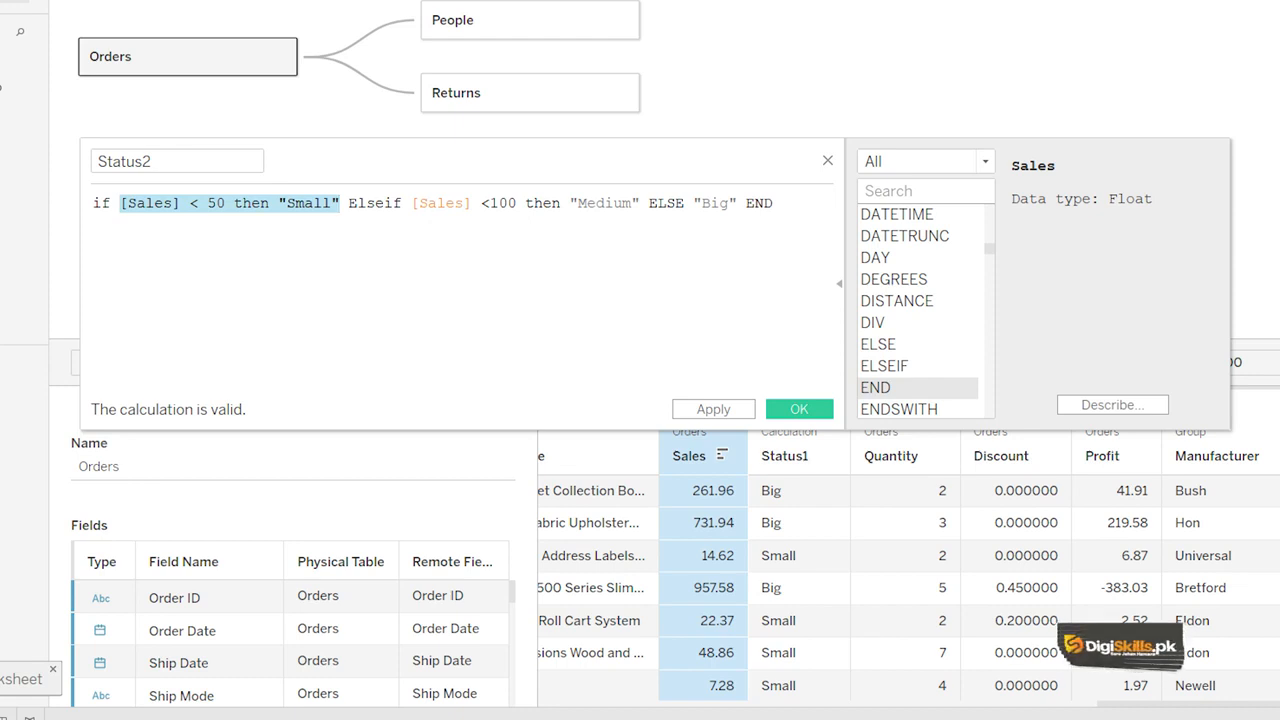
left_click_drag(412, 203, 640, 203)
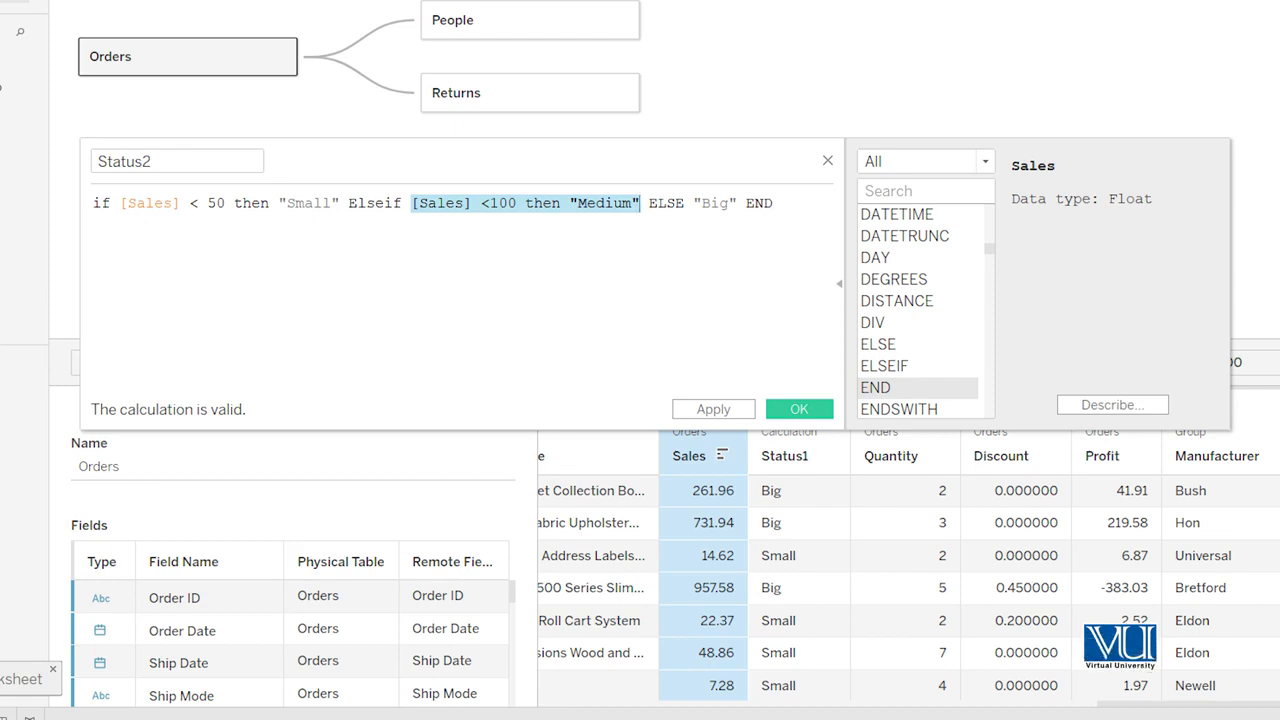
- Save the Status2 calculated field and examine its values against Sales and Status1 in the Orders data grid
left_click(799, 409)
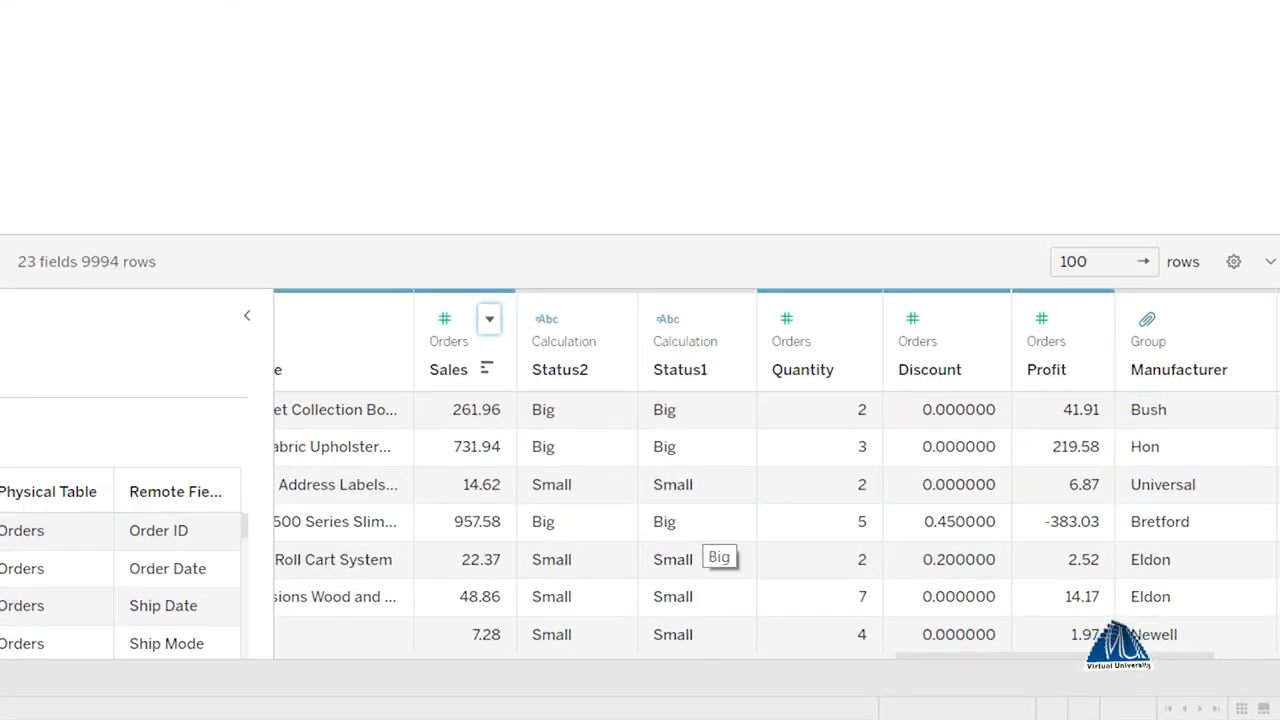
scroll(885, 515, "down", 3)
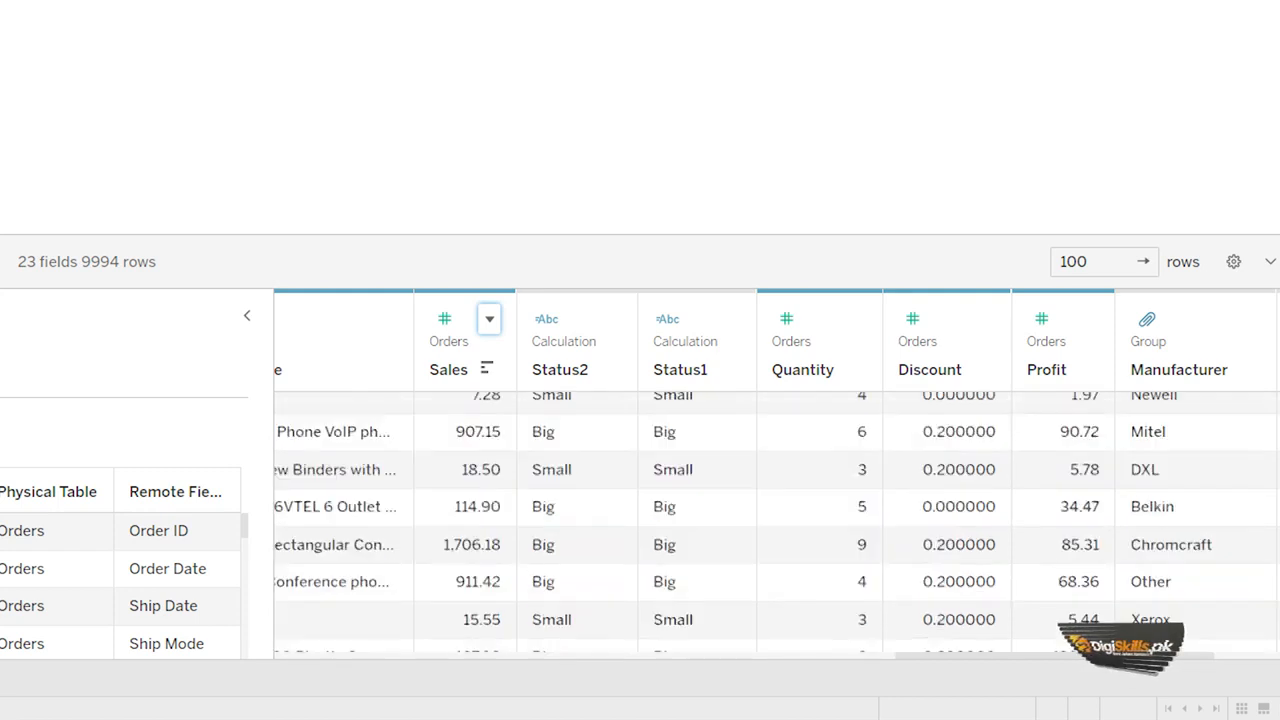
- Create a new calculated field based on the Sales column and name it Status4
scroll(760, 520, "down", 3)
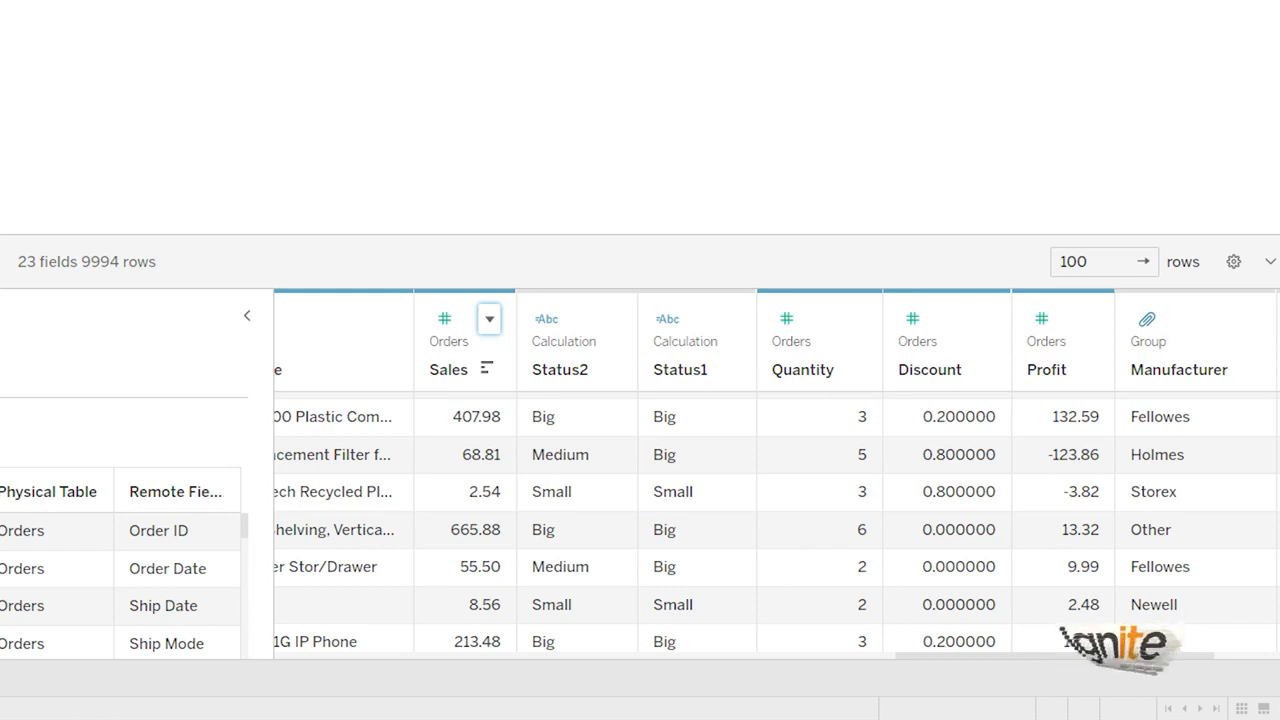
left_click(455, 345)
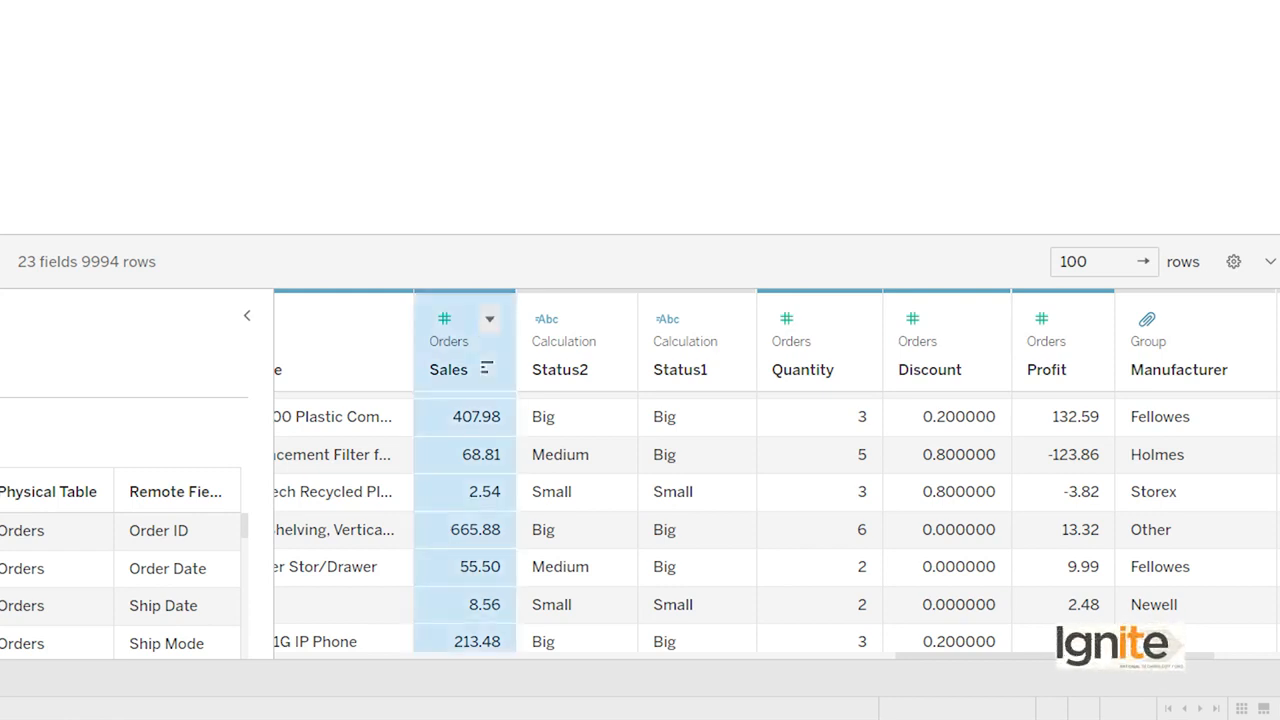
left_click(489, 318)
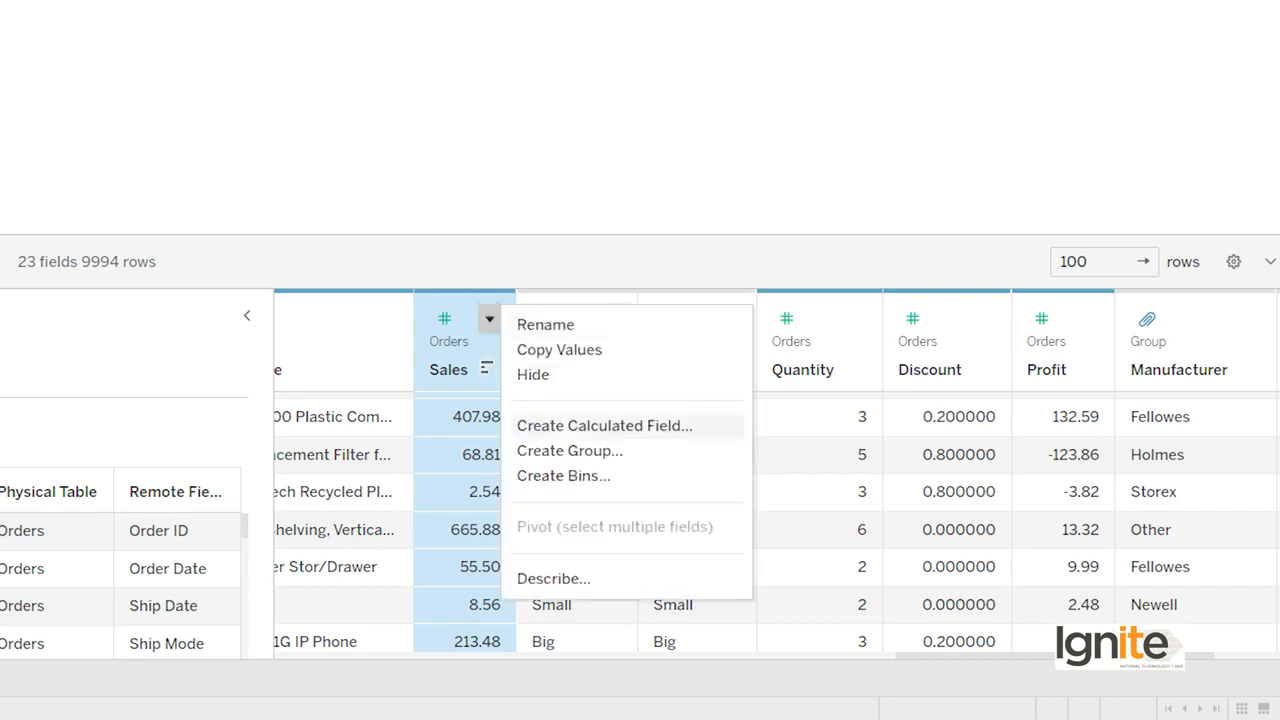
left_click(604, 425)
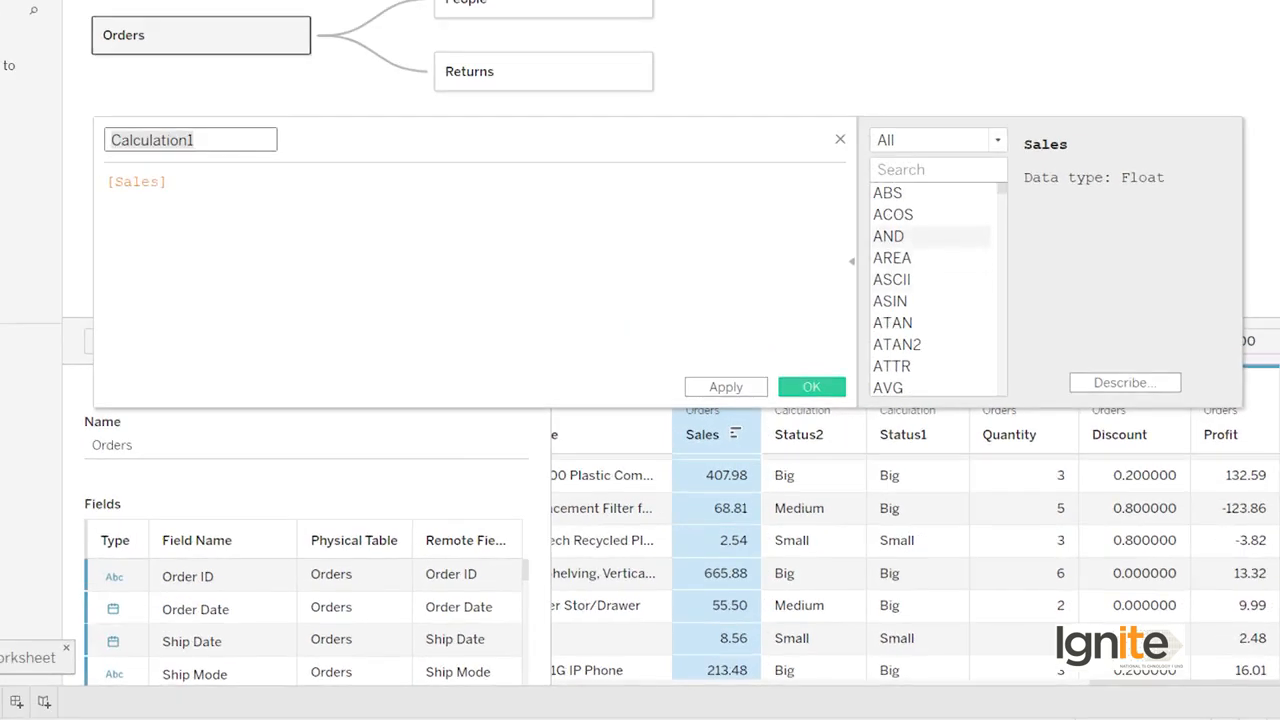
type("Status4")
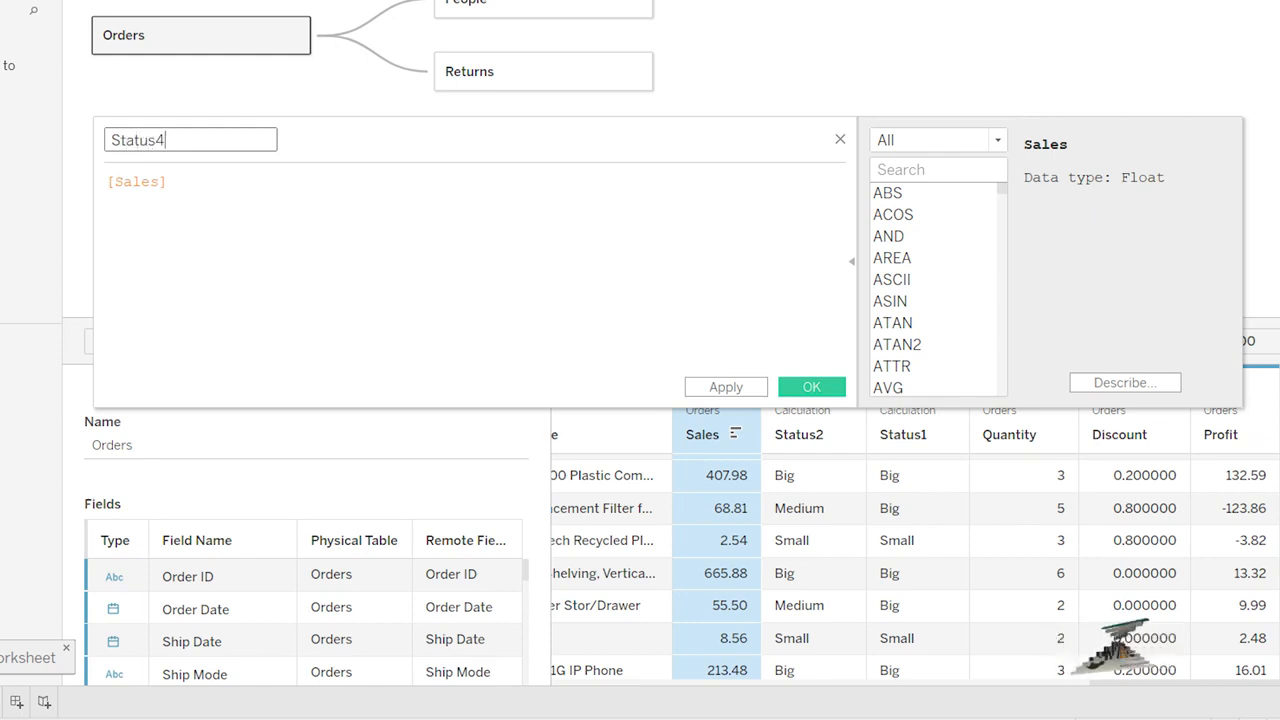
- Begin the Status4 formula with the condition if [Sales]<50, followed by the and operator for a second condition
left_click(112, 182)
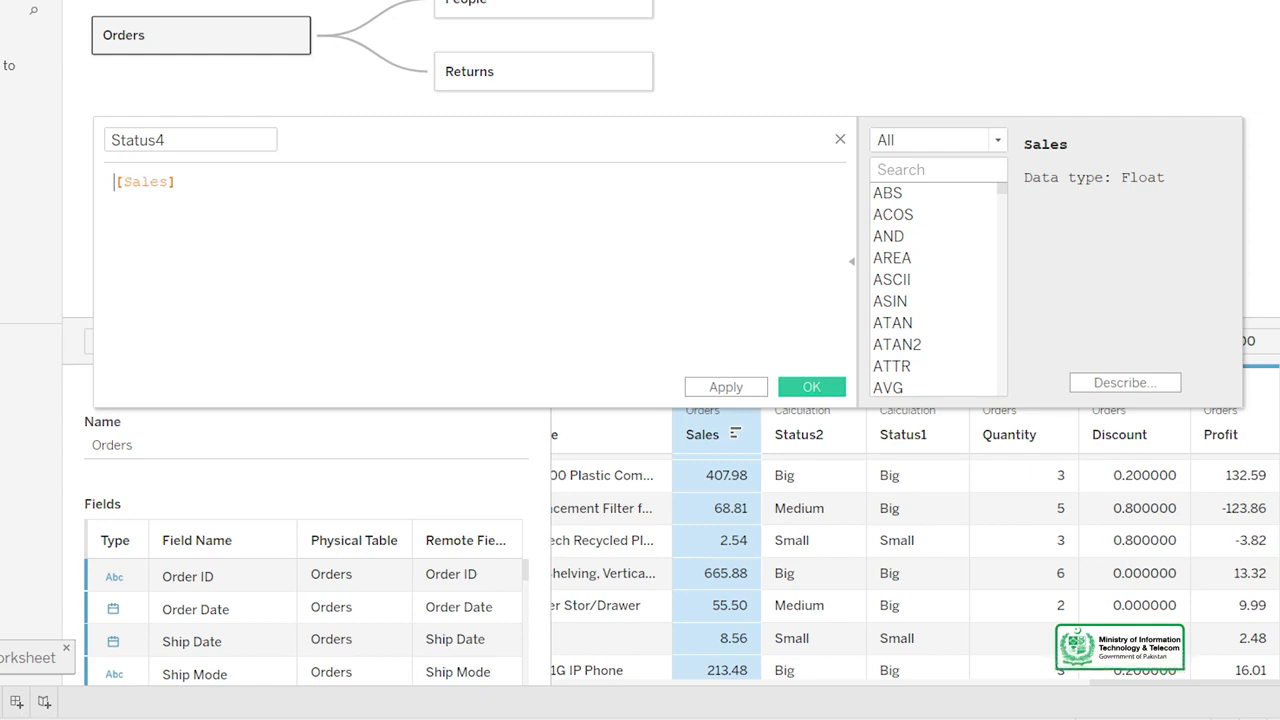
type("if")
key("Escape")
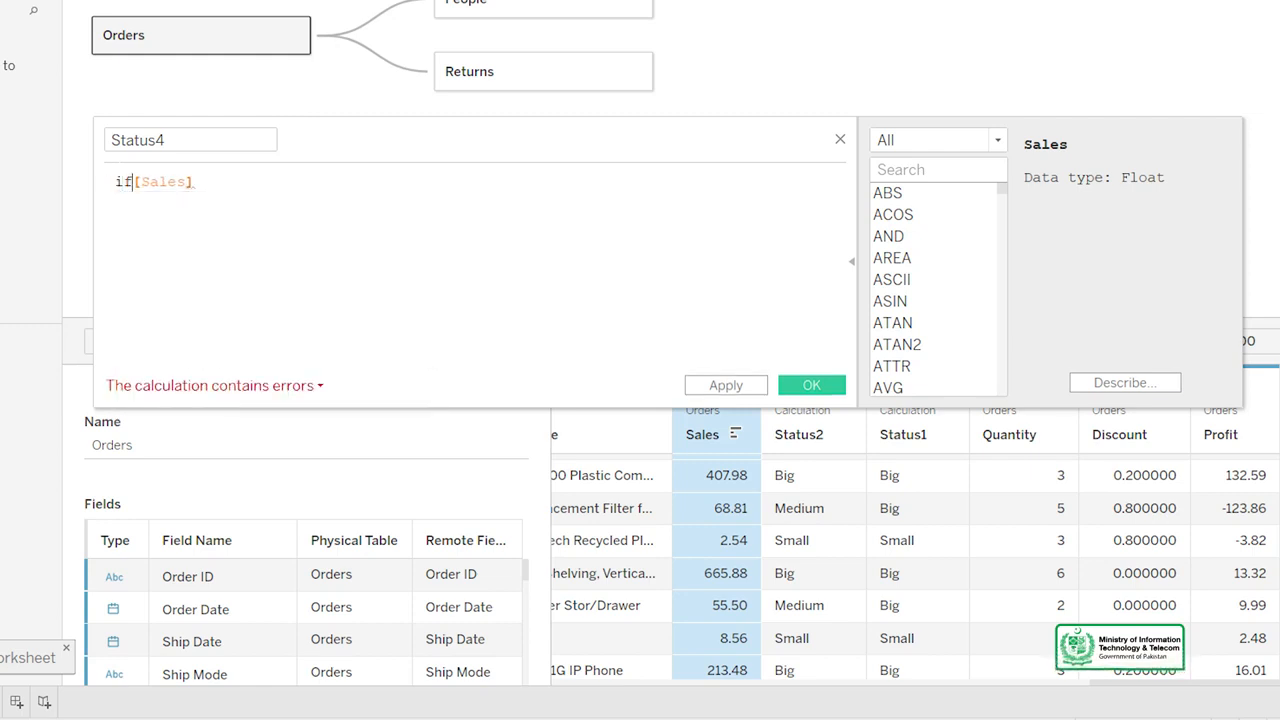
key("Right")
key("Right")
key("Right")
key("Right")
key("Right")
key("Right")
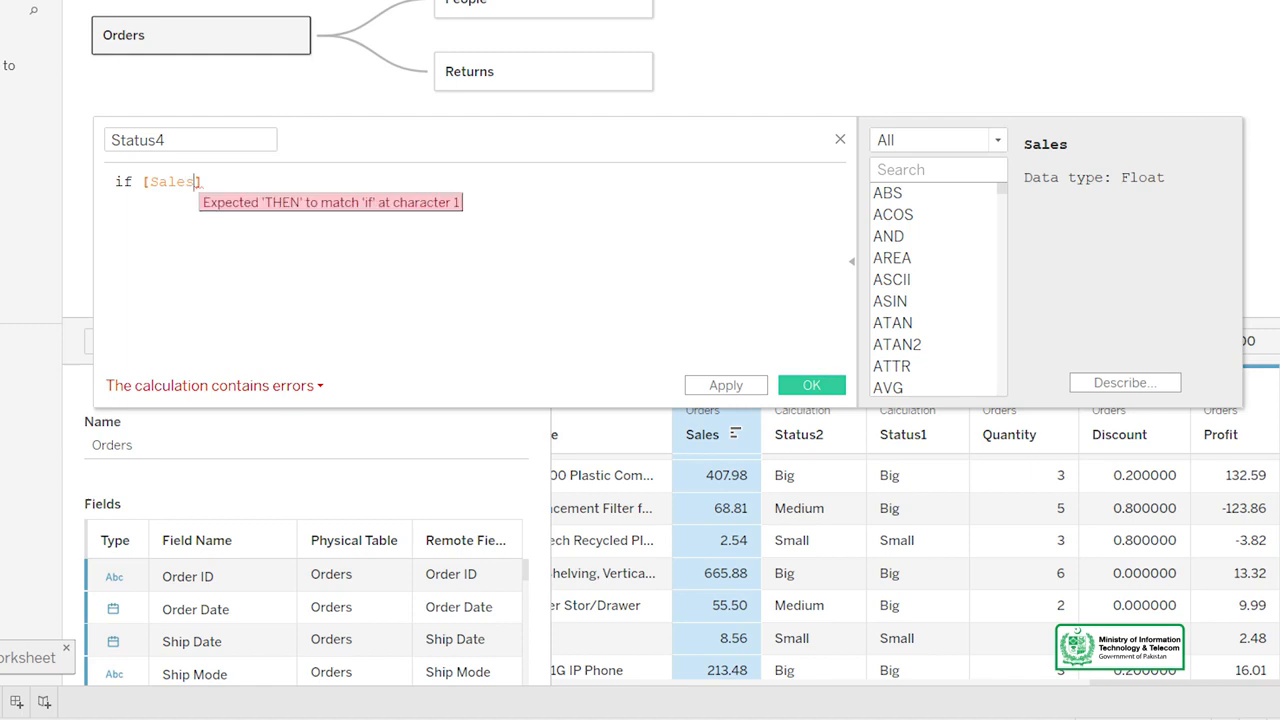
type("<50 and [")
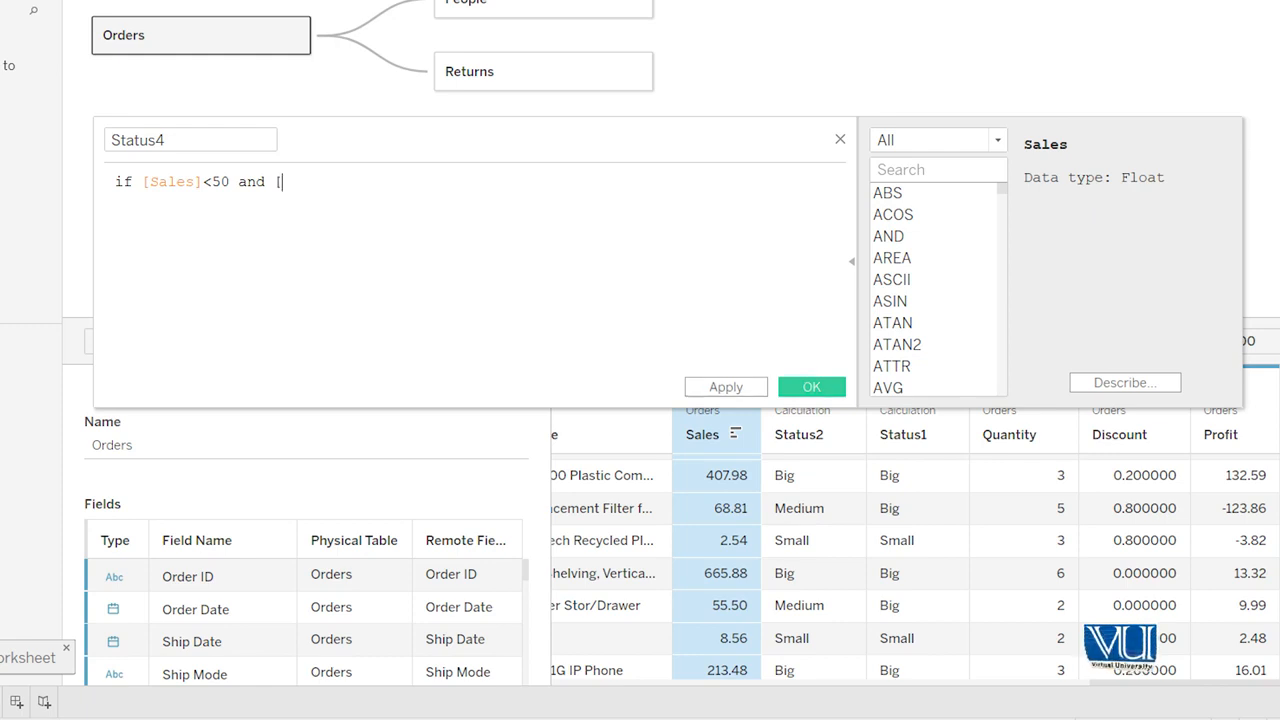
- Complete the Status4 formula after the and operator with [Category]="Furniture" then "Big" END
type("categ")
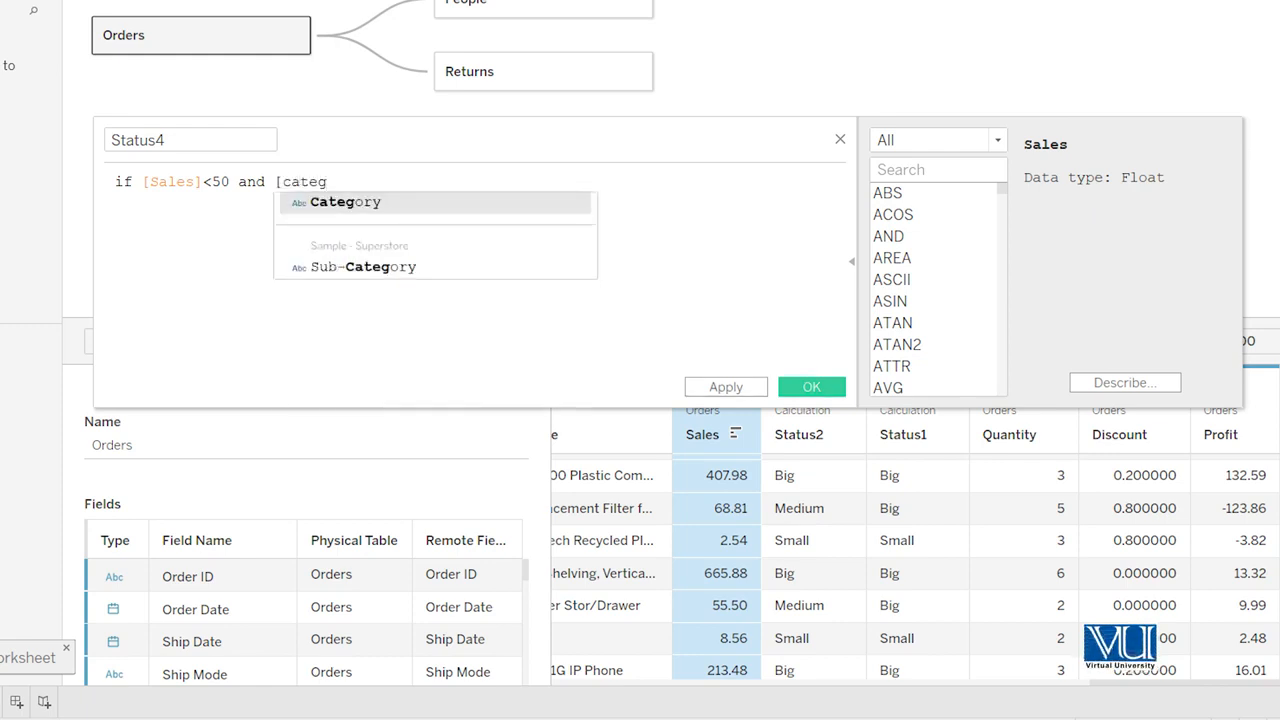
key("Return")
type("=")
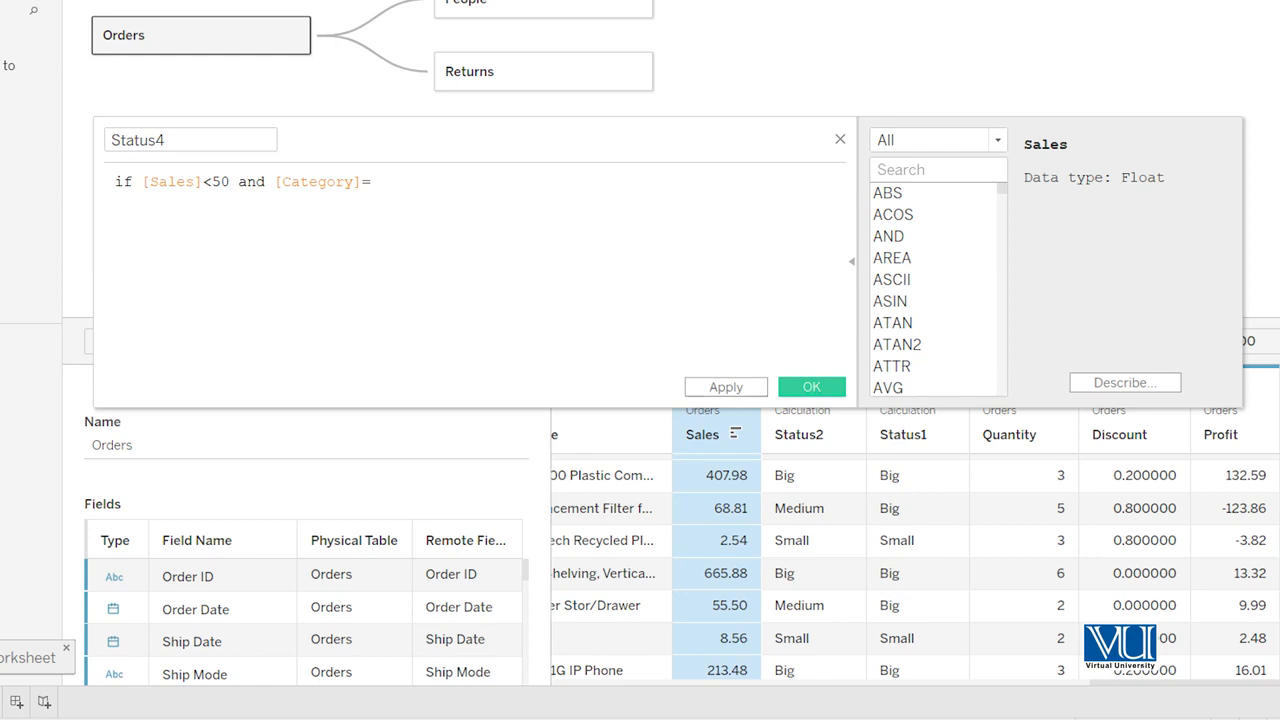
type("\"Furniture\" then")
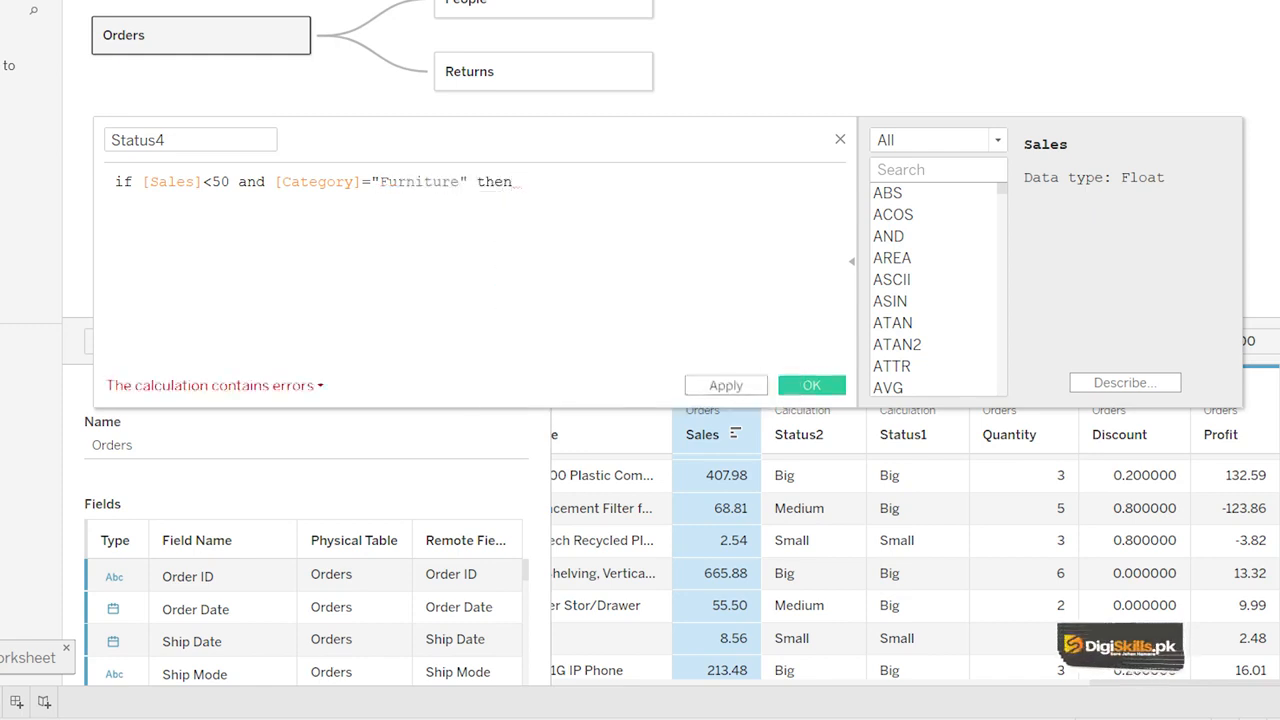
type(" \"")
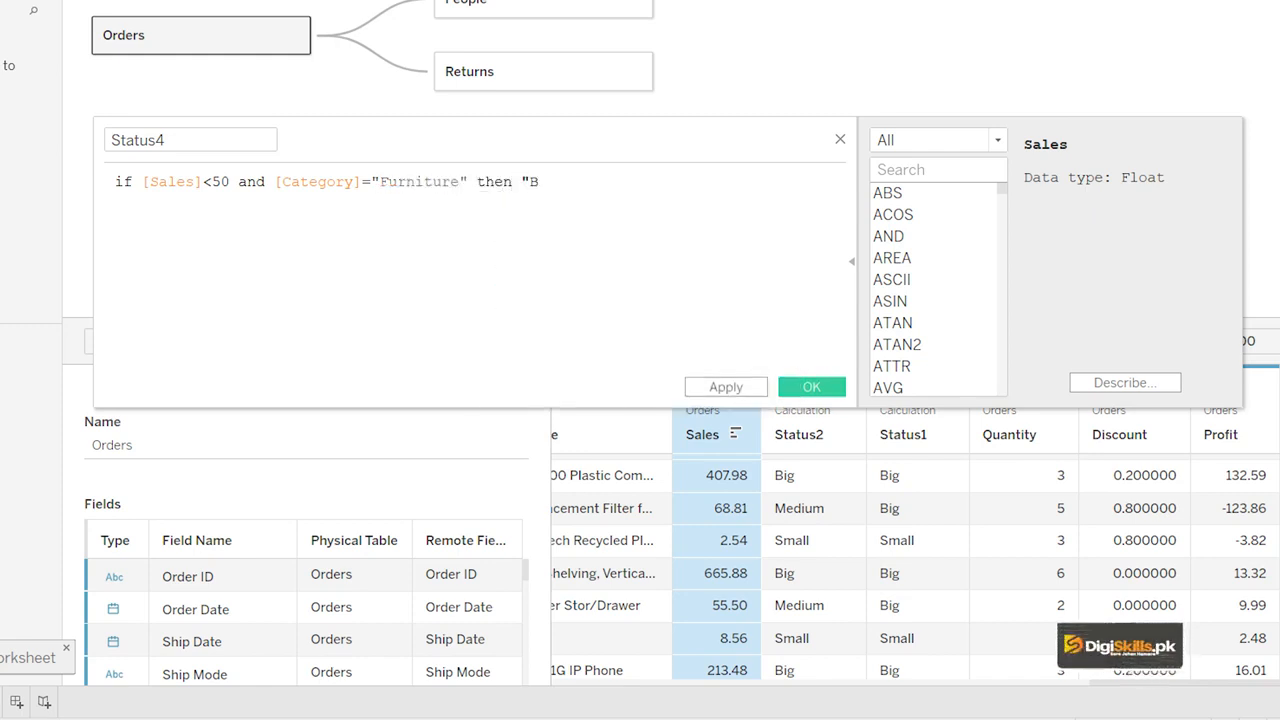
type("Big\" End")
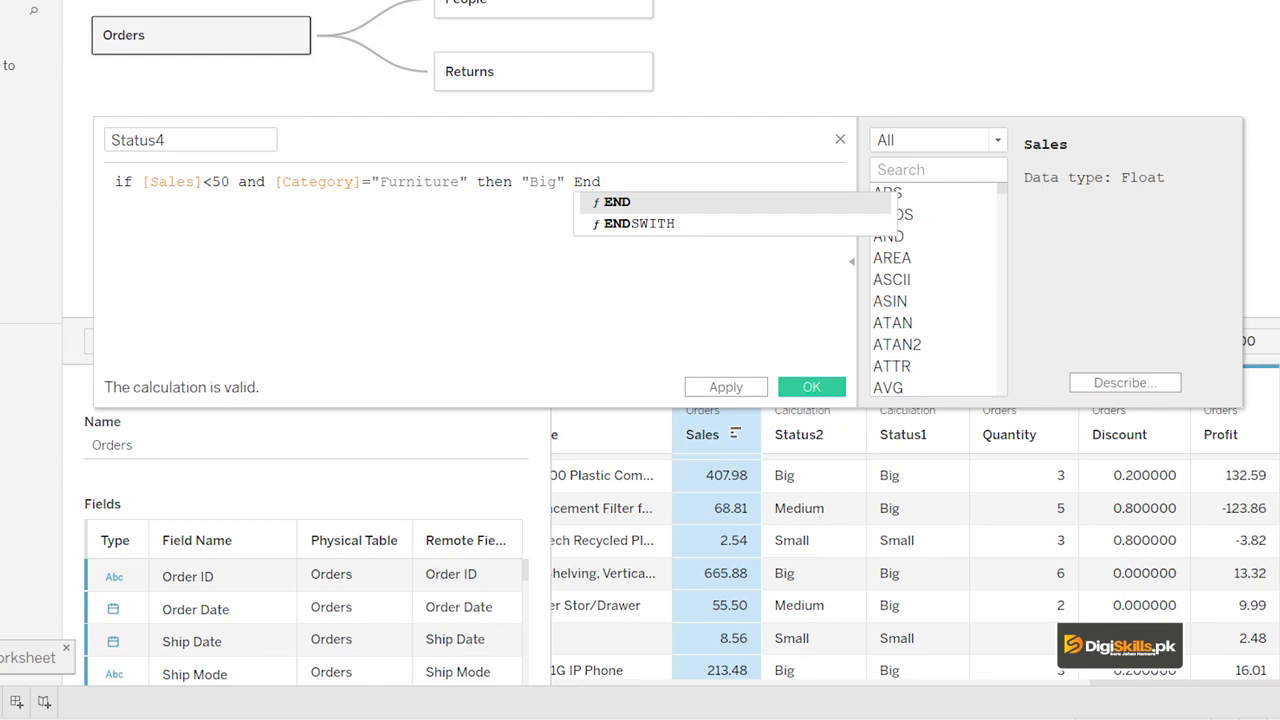
key("Return")
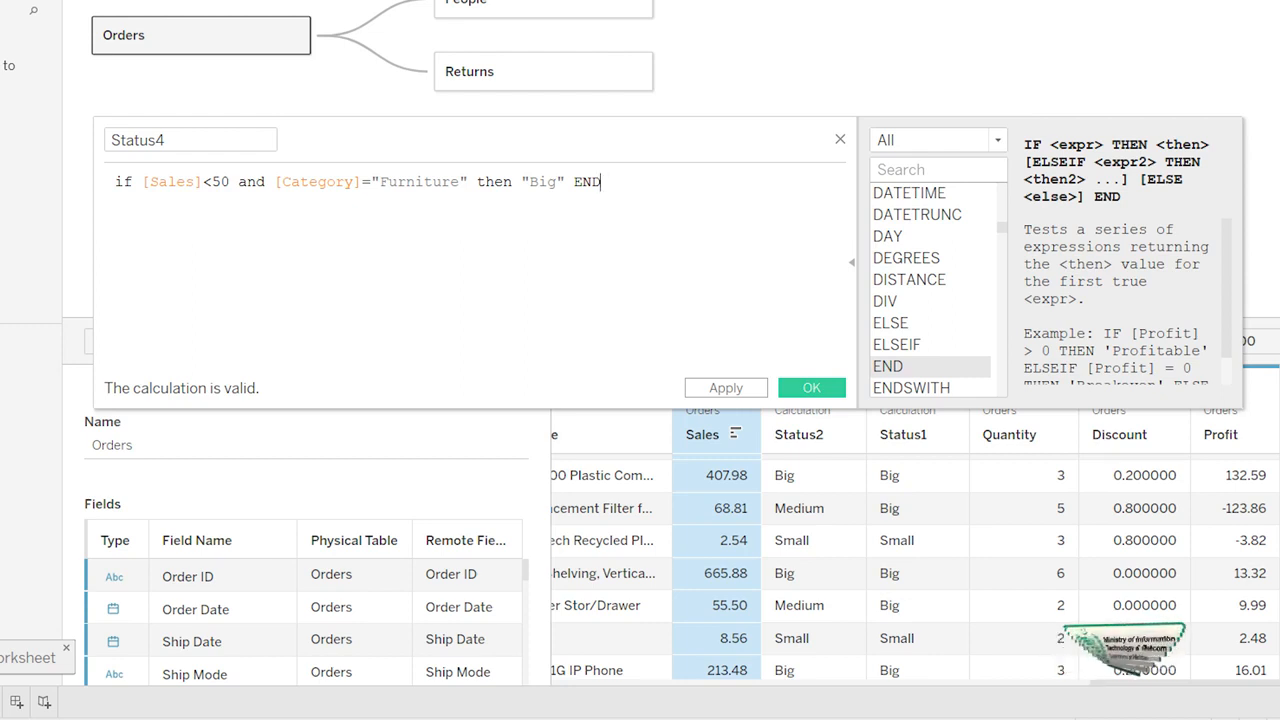
- Review the Status4 formula's Sales condition, its Category condition and its "Big" result
left_click_drag(141, 181, 220, 181)
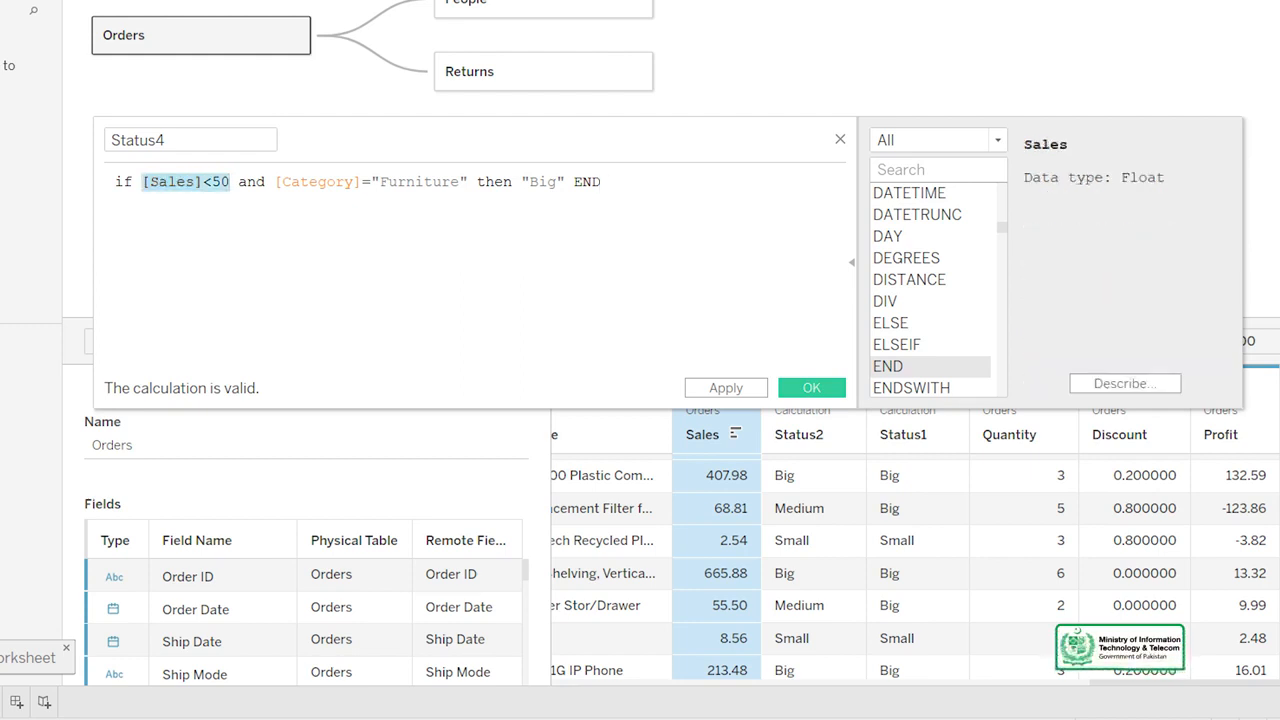
left_click_drag(276, 181, 459, 181)
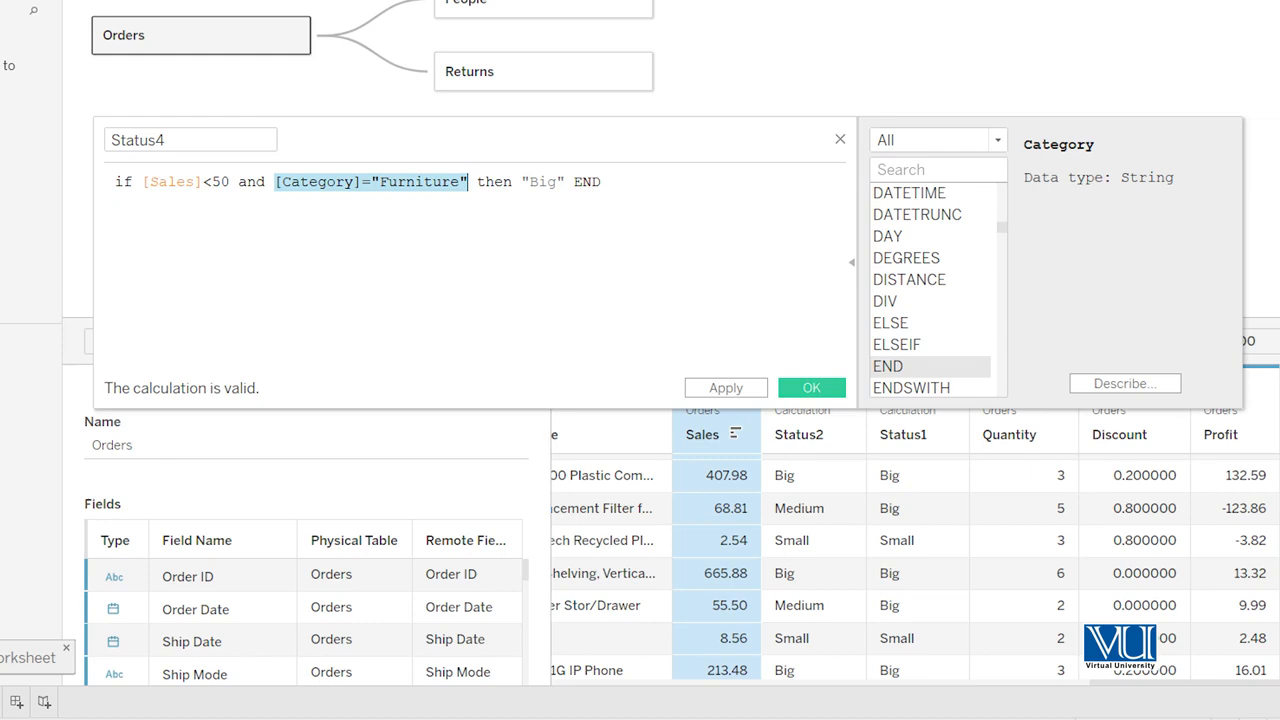
left_click_drag(521, 181, 557, 181)
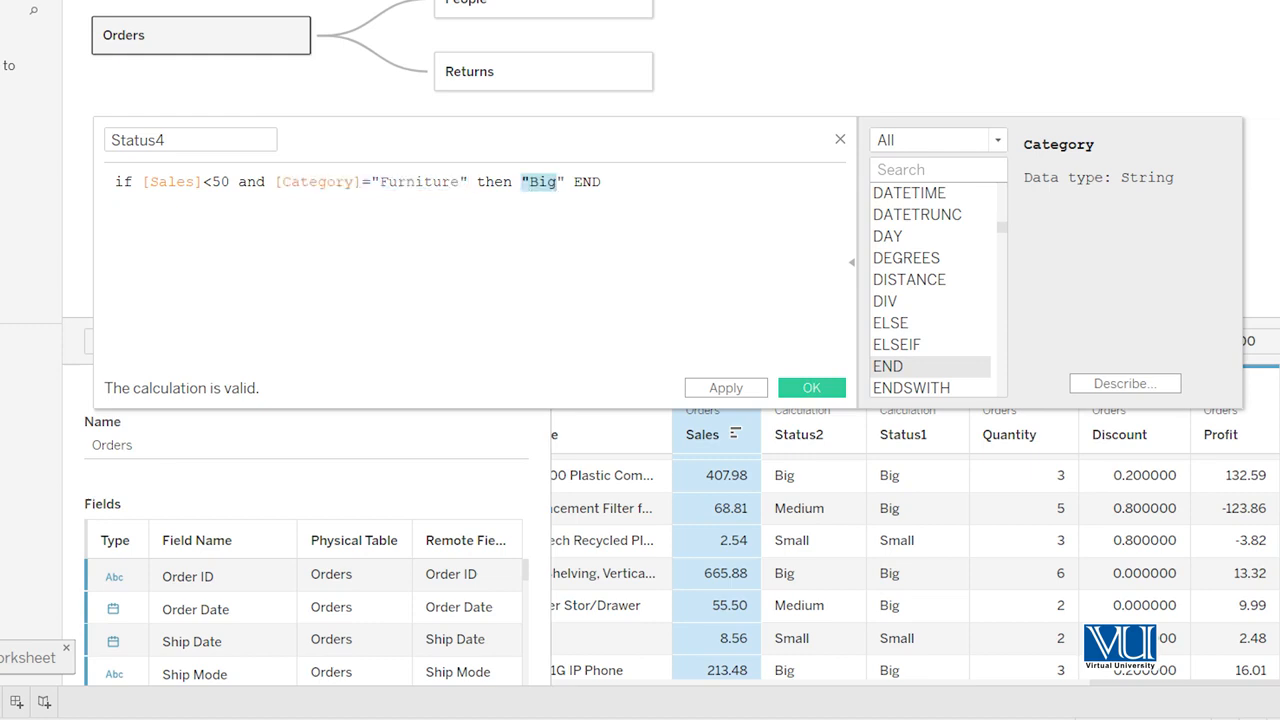